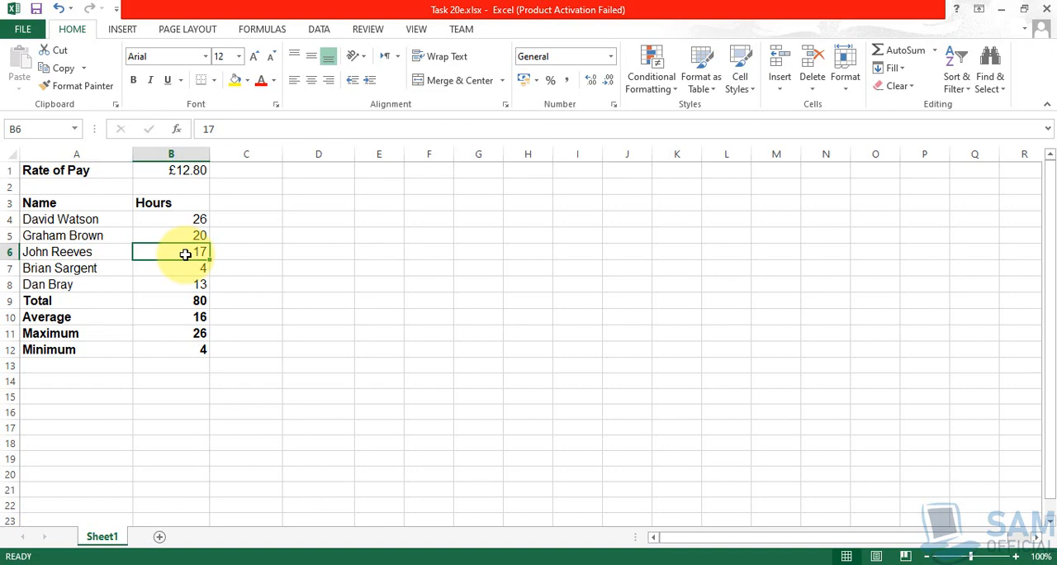
# - Set the hours in B6 to 21, and check the total and average formulas in B9 and B10
pyautogui.write('21')
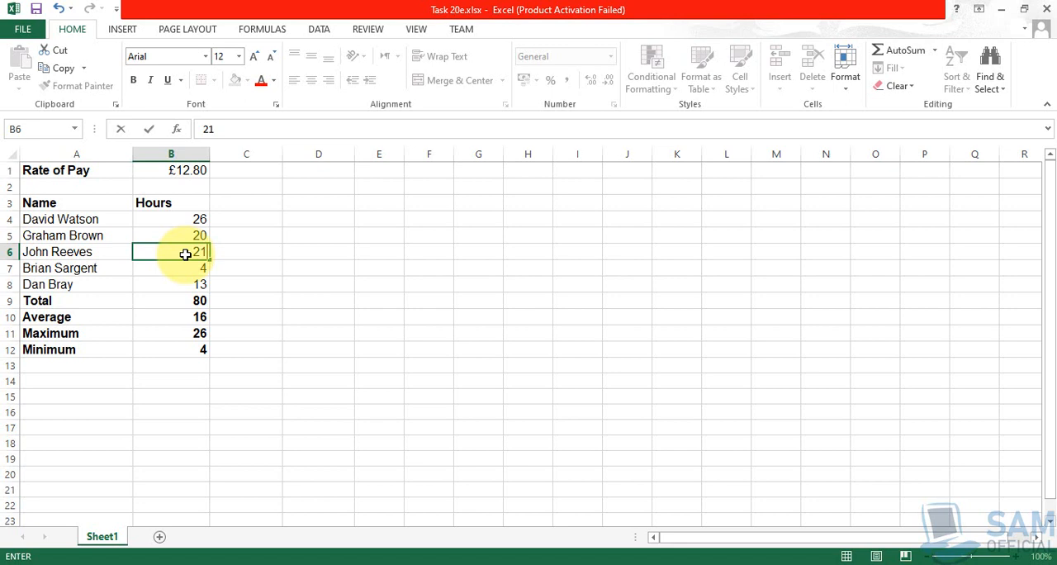
pyautogui.press('Return')
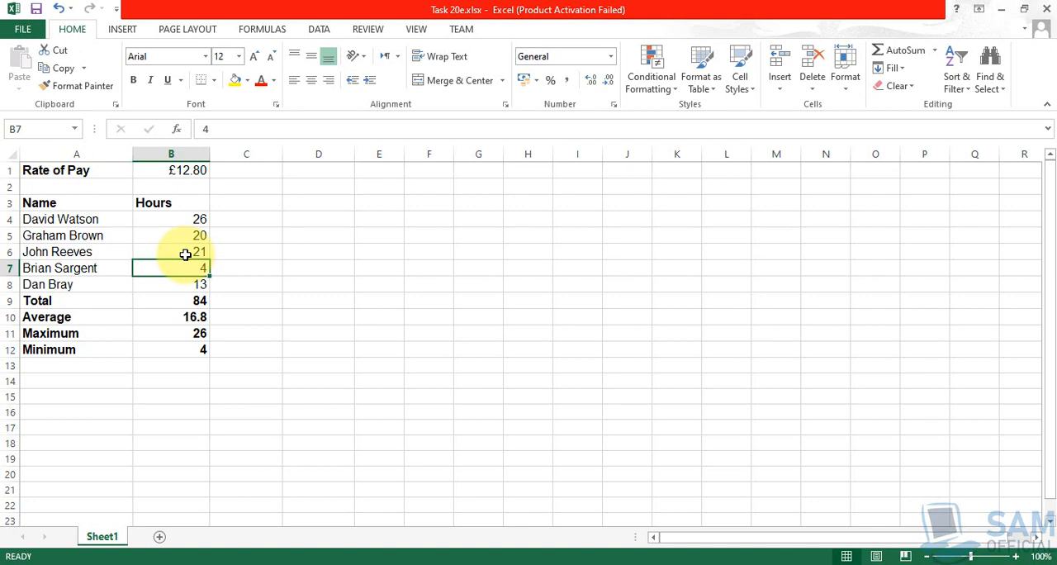
pyautogui.click(199, 301)
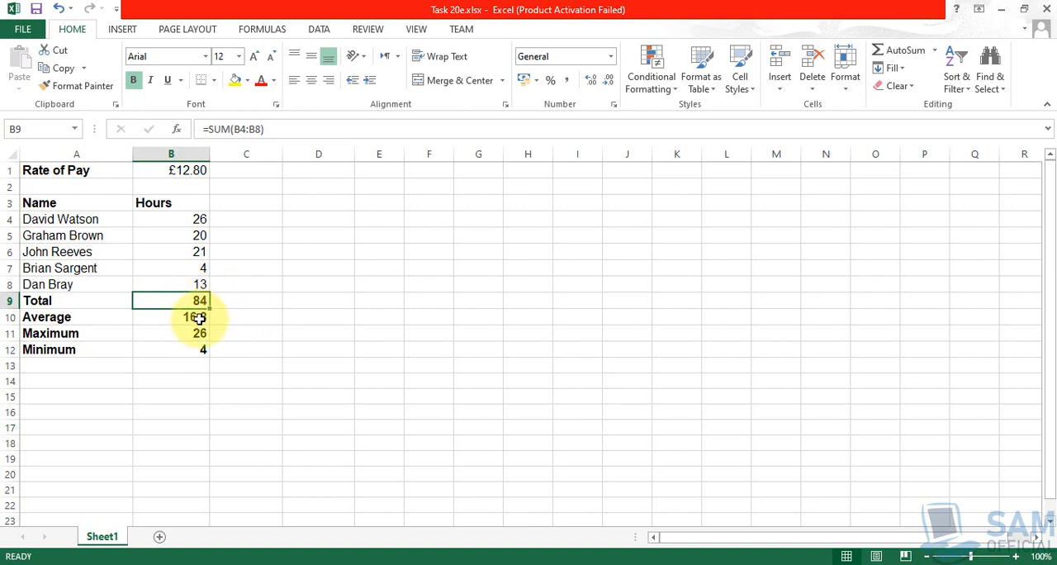
pyautogui.click(200, 318)
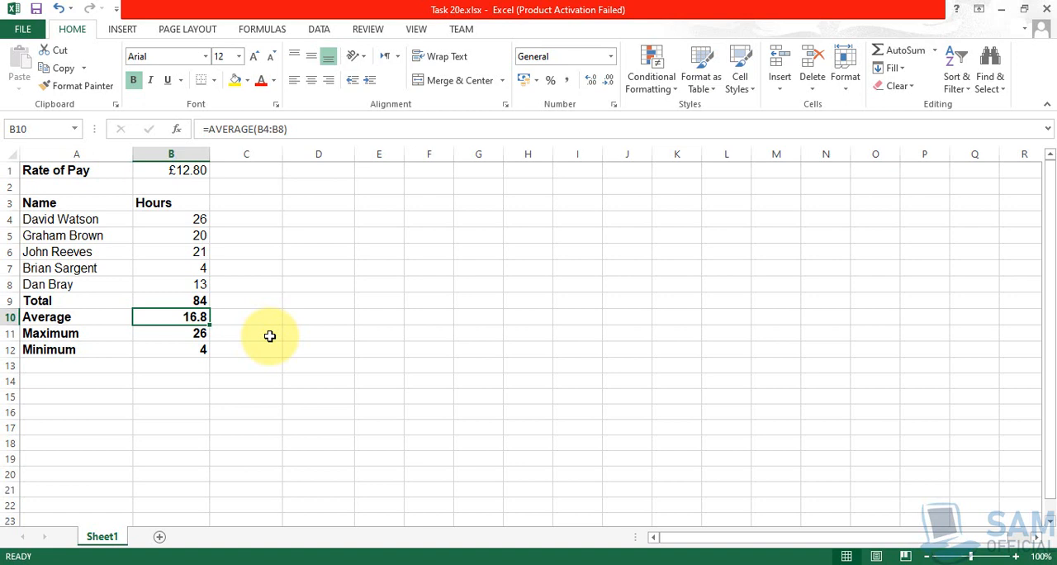
# - Enter the formula =INT(B10) in C10 to extract the whole-number part of the average
pyautogui.moveTo(744, 560)
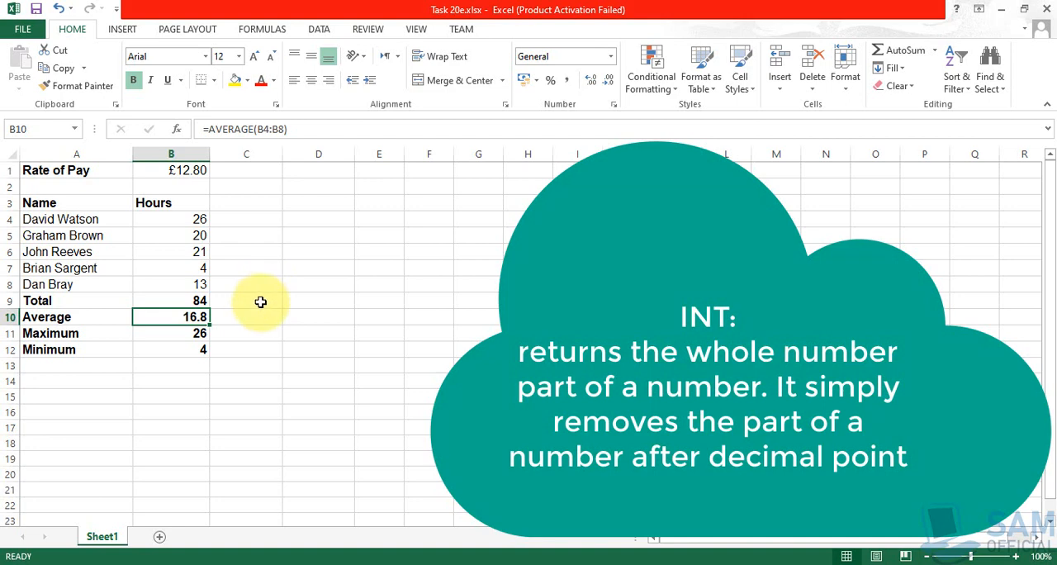
pyautogui.click(256, 318)
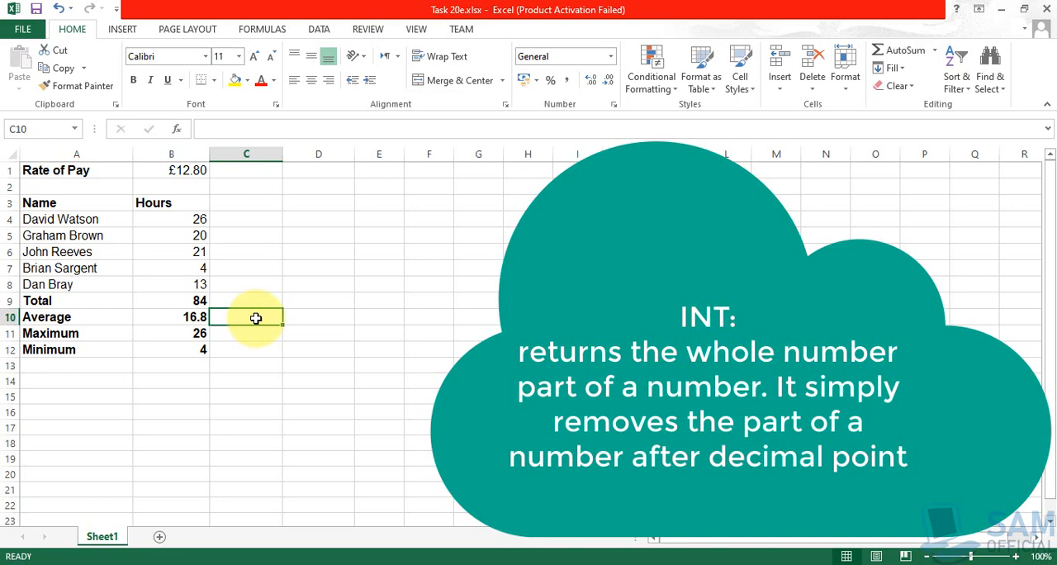
pyautogui.write('=')
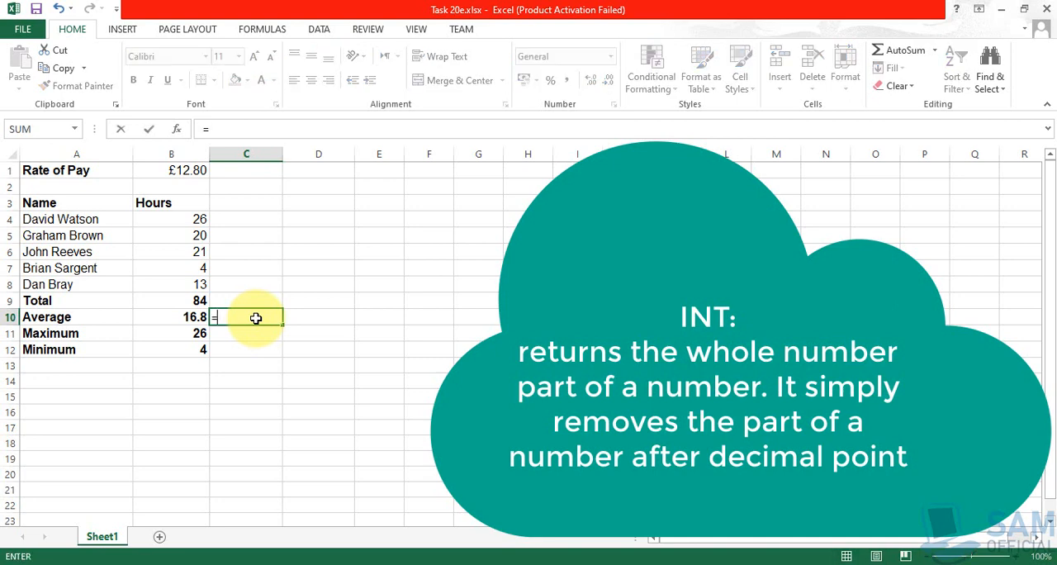
pyautogui.write('INT')
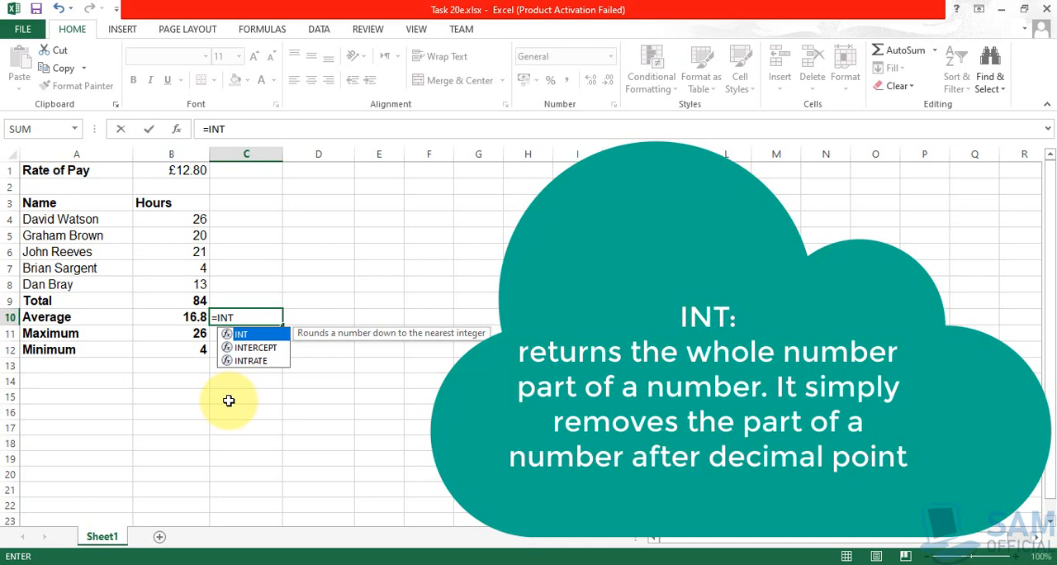
pyautogui.write('(')
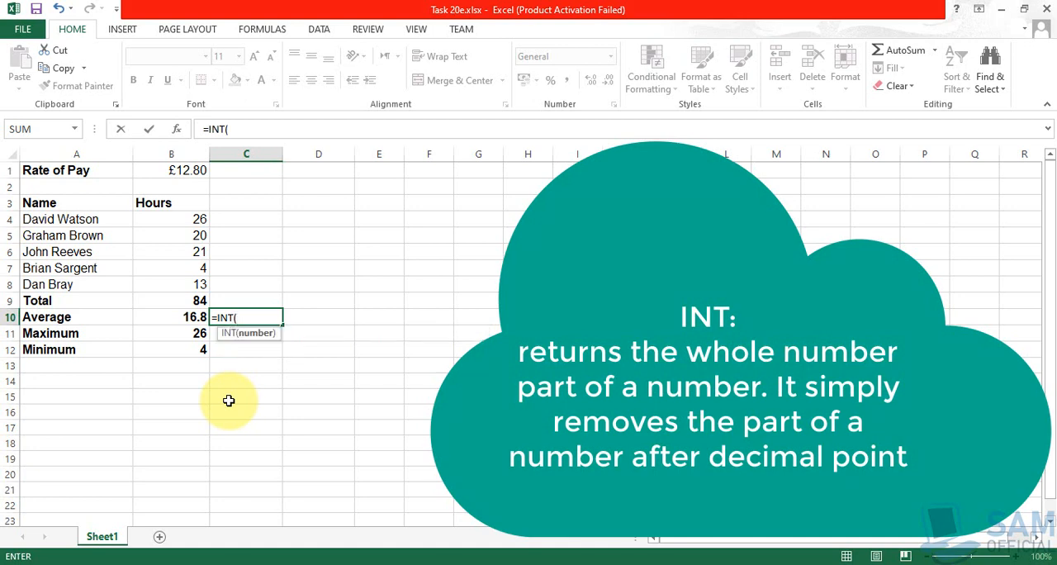
pyautogui.write('A')
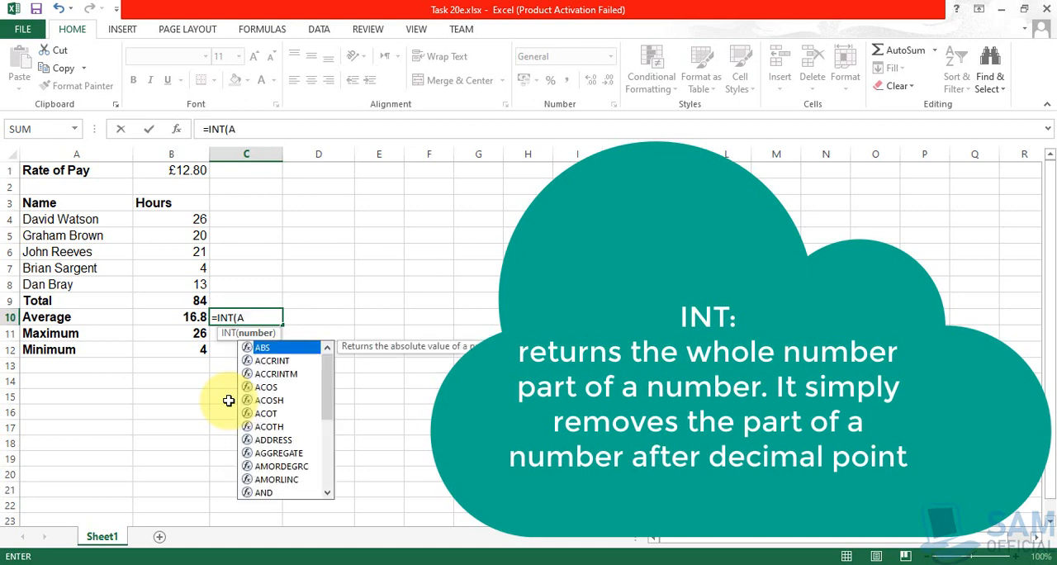
pyautogui.write('1')
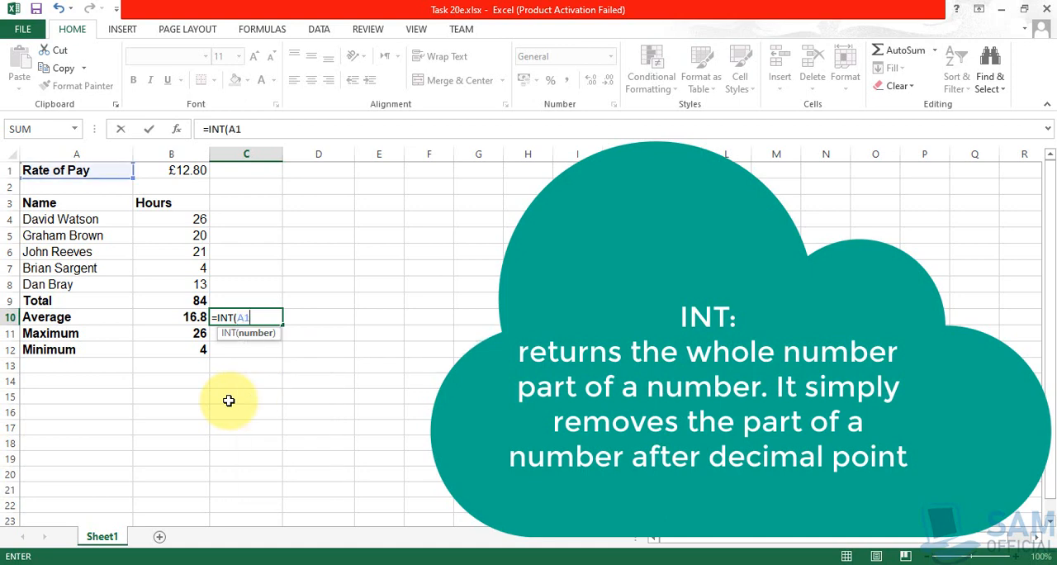
pyautogui.write('0')
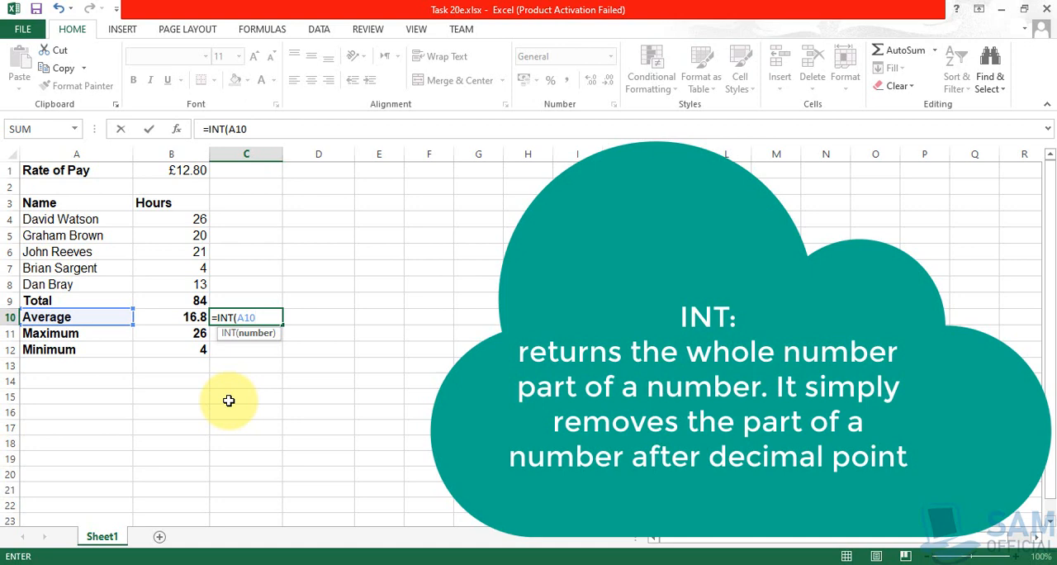
pyautogui.press('BackSpace')
pyautogui.press('BackSpace')
pyautogui.press('BackSpace')
pyautogui.write('b')
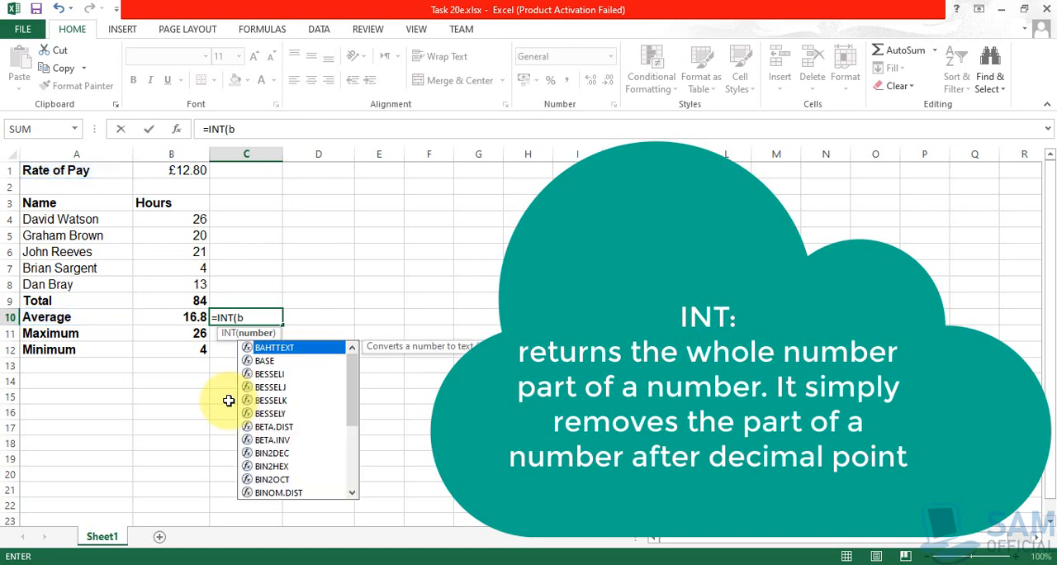
pyautogui.write('10)')
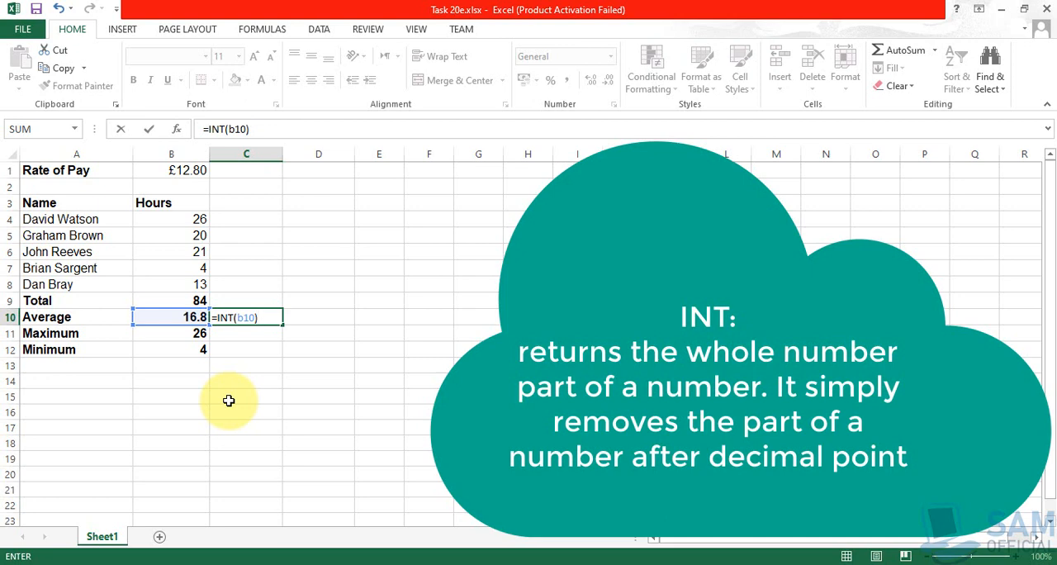
pyautogui.press('Return')
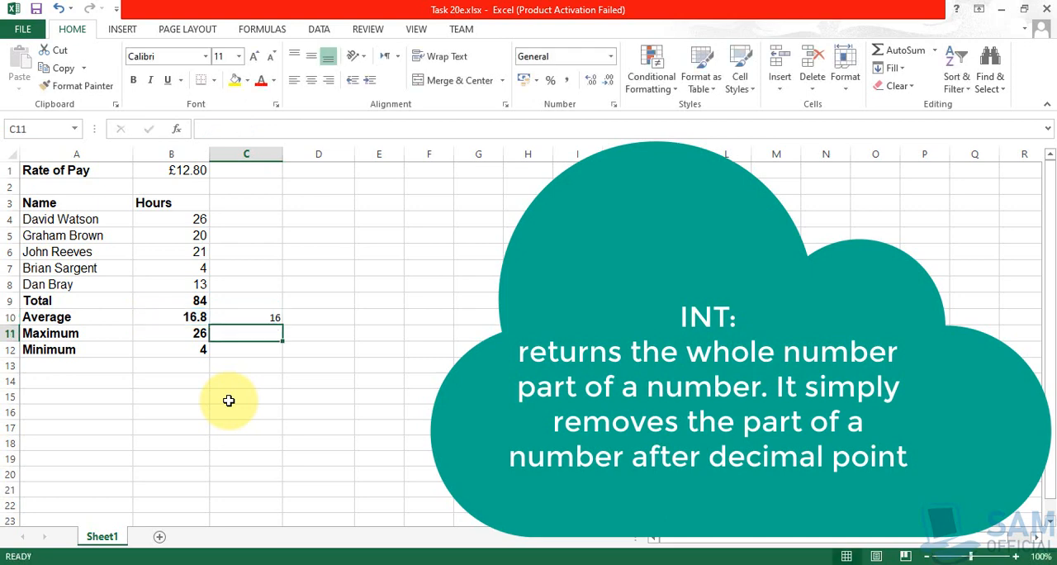
pyautogui.press('Up')
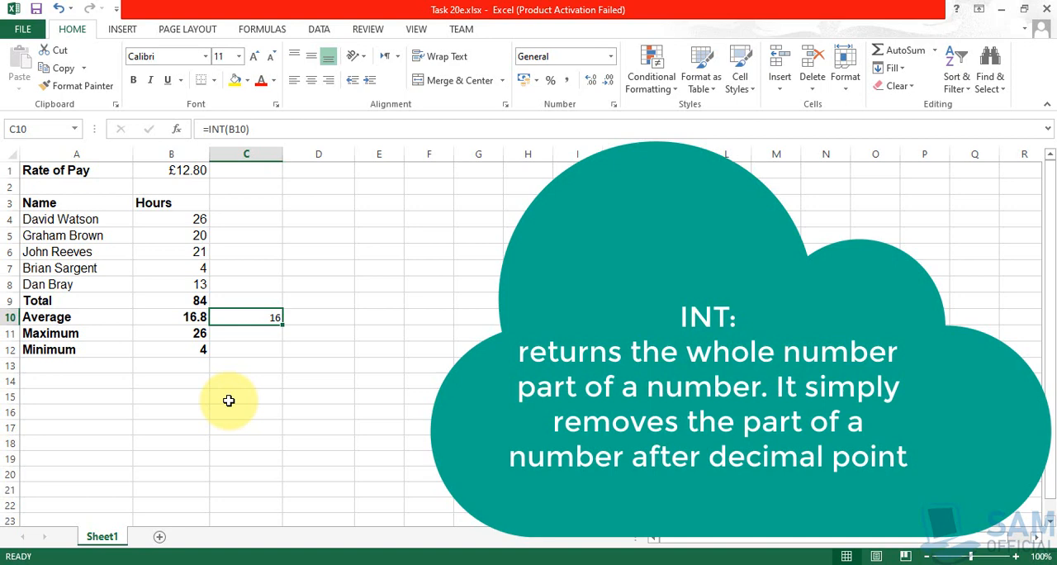
# - Enter the formula =ROUND(B10, 0) in D10 to round the average to zero decimal places
pyautogui.press('Right')
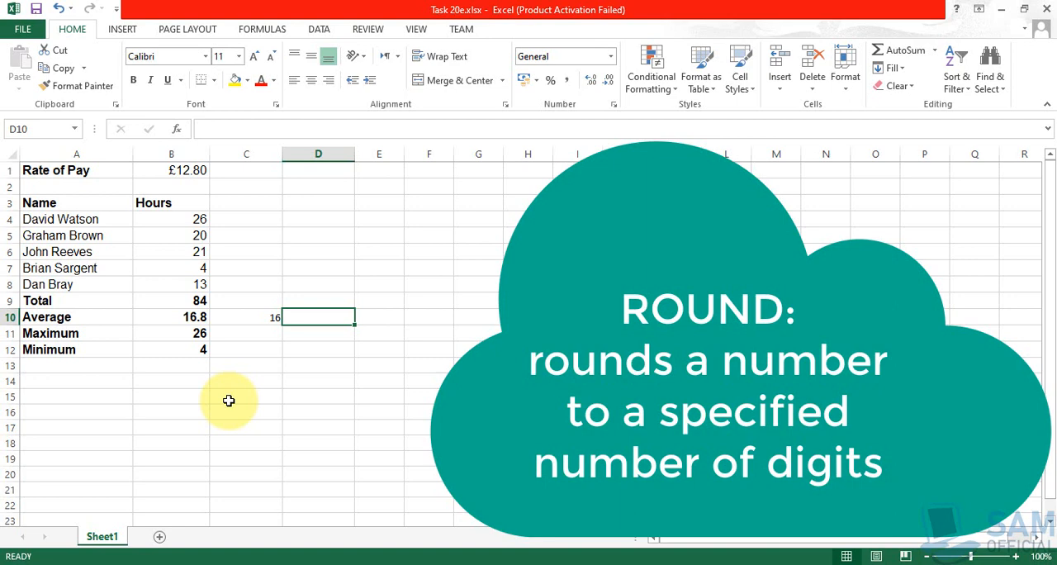
pyautogui.press('Left')
pyautogui.press('Left')
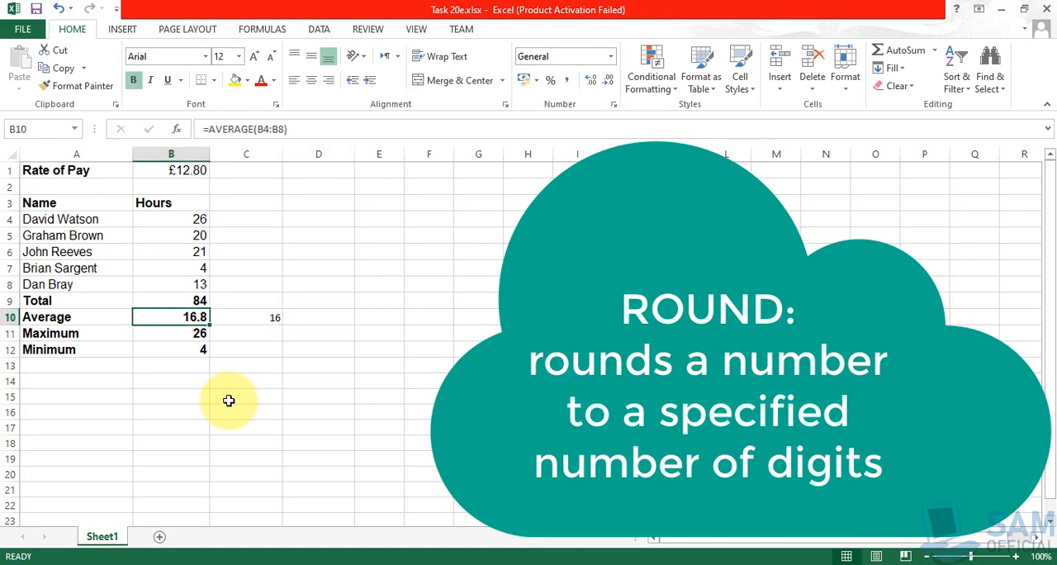
pyautogui.press('Right')
pyautogui.press('Right')
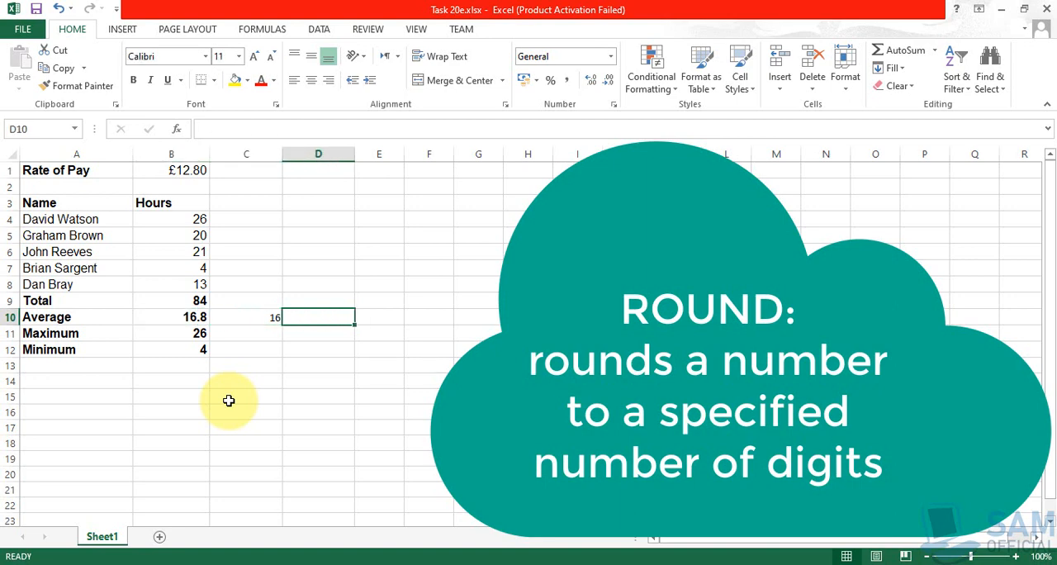
pyautogui.write('=')
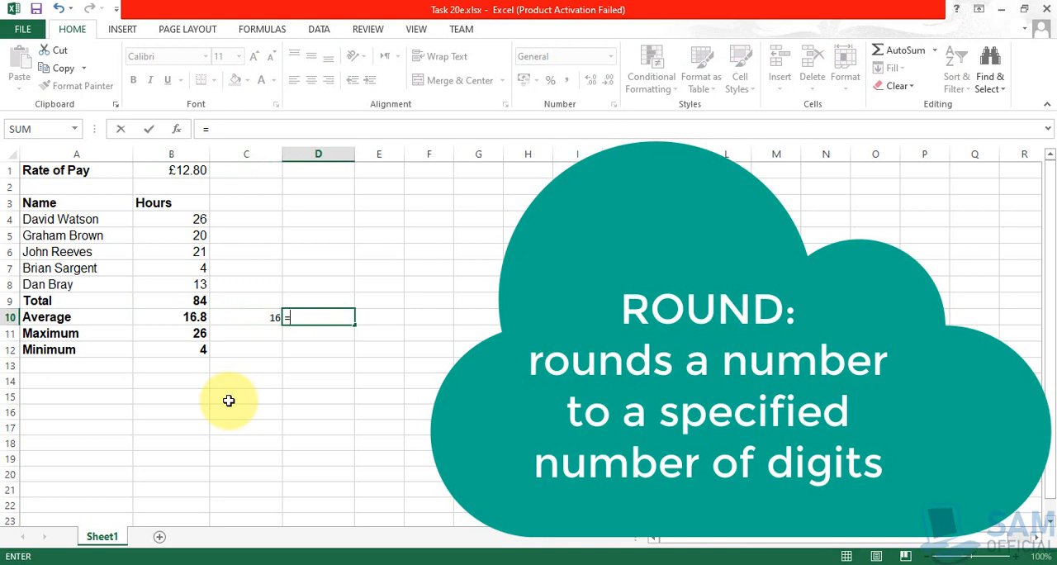
pyautogui.write('Round(')
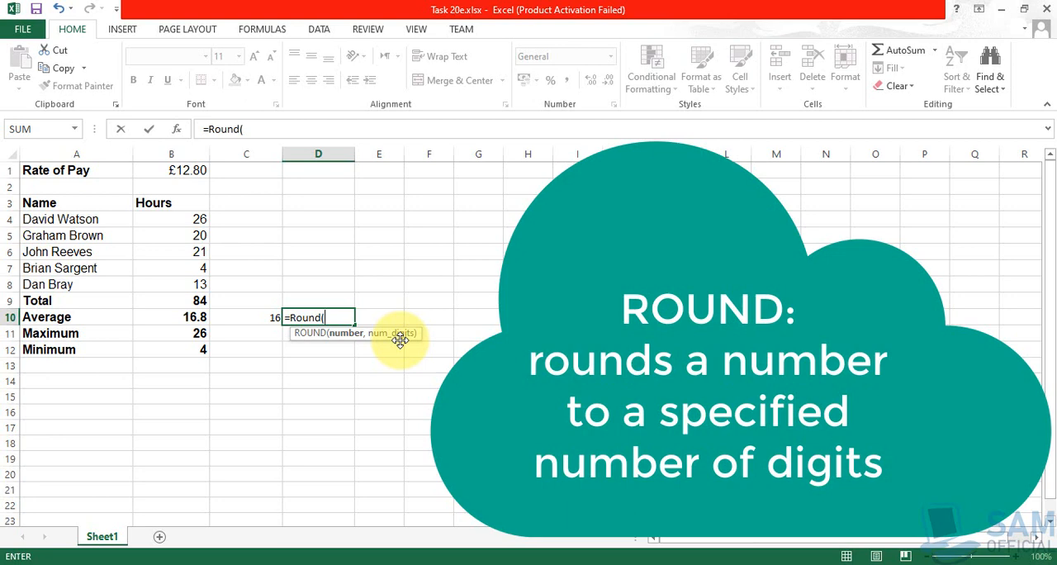
pyautogui.write('B10')
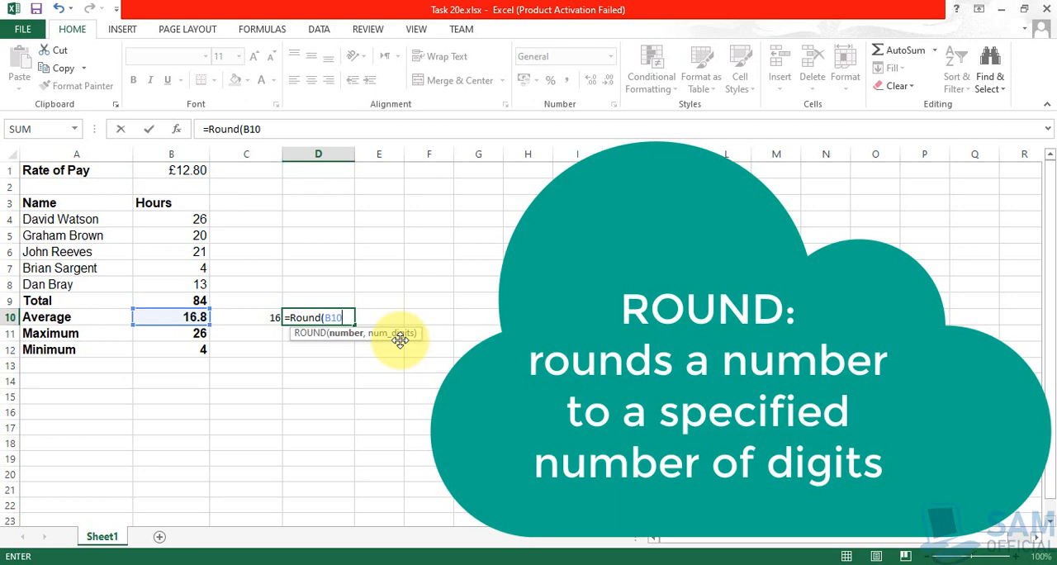
pyautogui.write(', 0)')
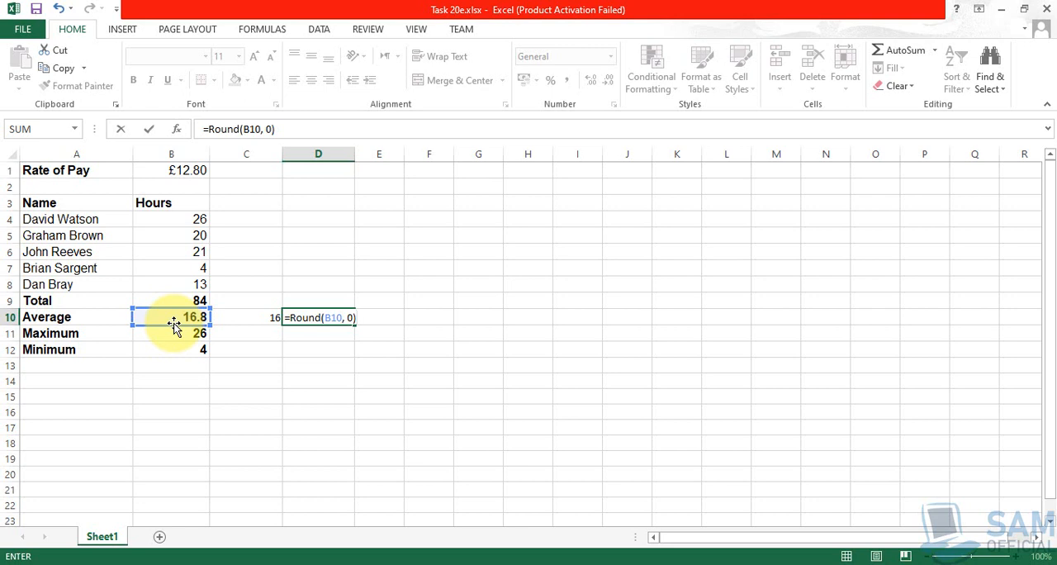
pyautogui.press('Return')
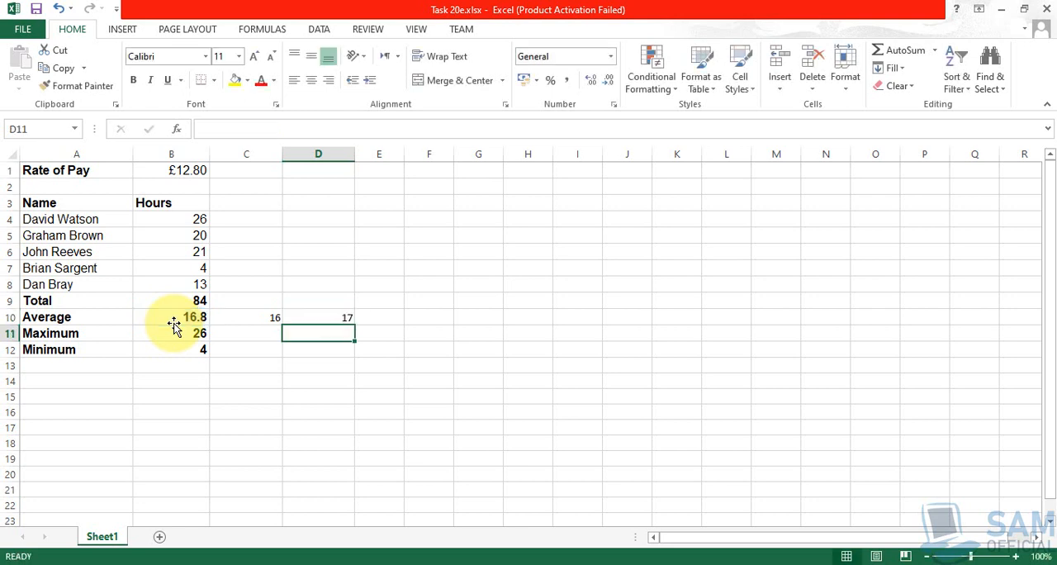
pyautogui.click(339, 316)
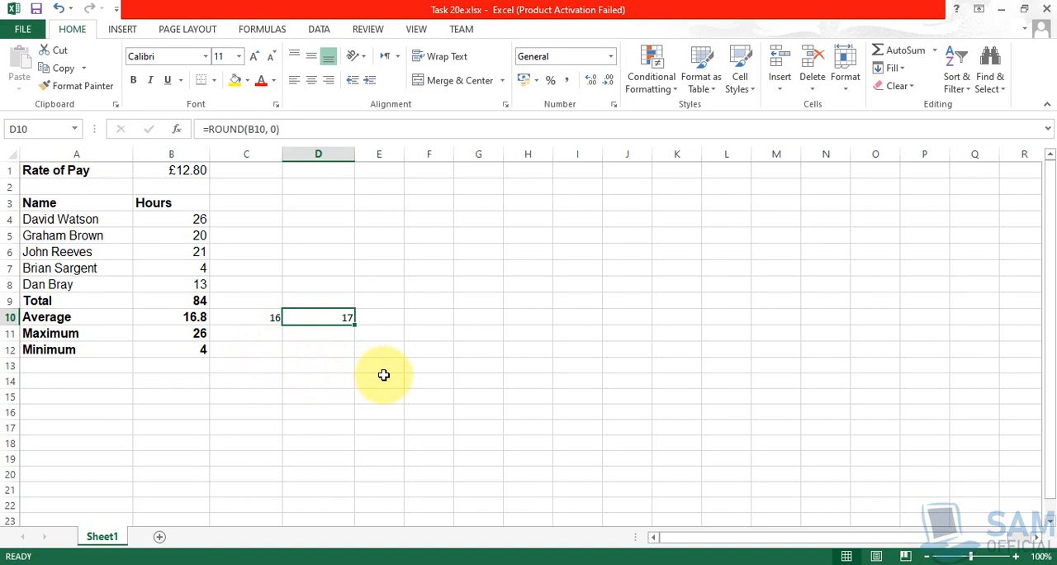
# - Start saving a copy of the workbook and choose the Chapter20 folder inside Chapter Source Files on the Desktop
pyautogui.press('F12')
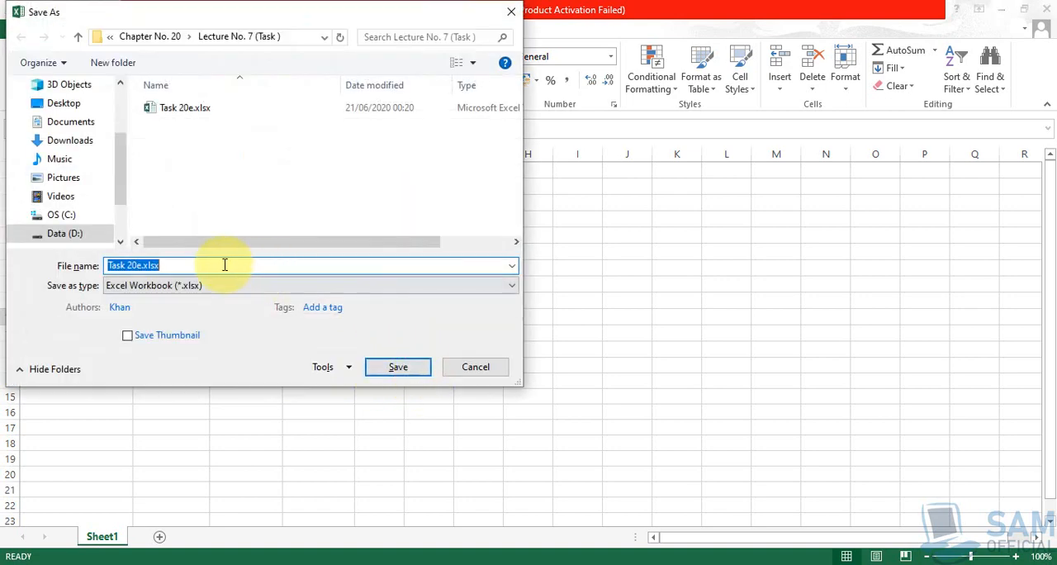
pyautogui.click(79, 37)
pyautogui.click(78, 37)
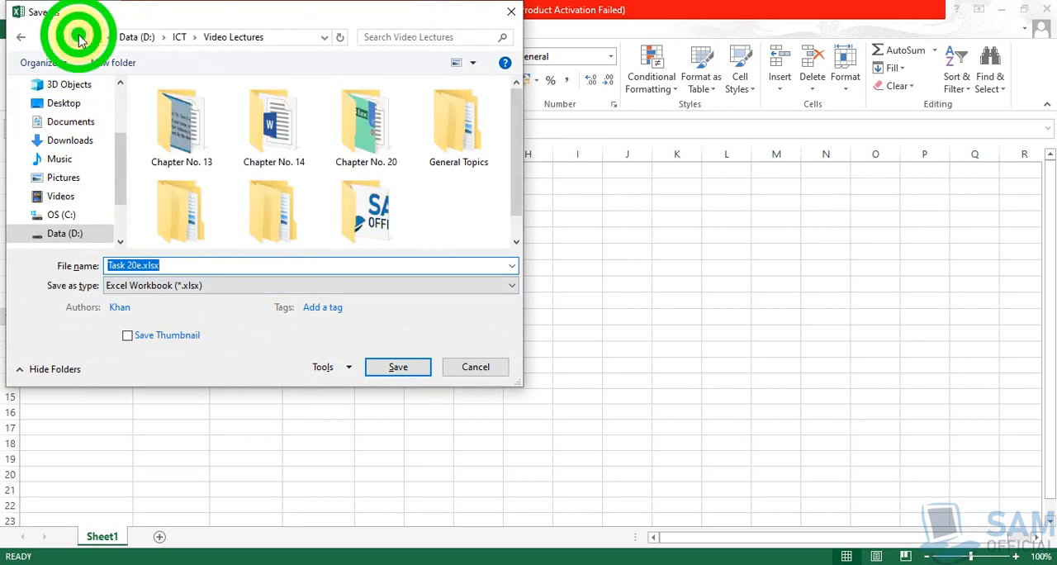
pyautogui.click(75, 102)
pyautogui.doubleClick(223, 108)
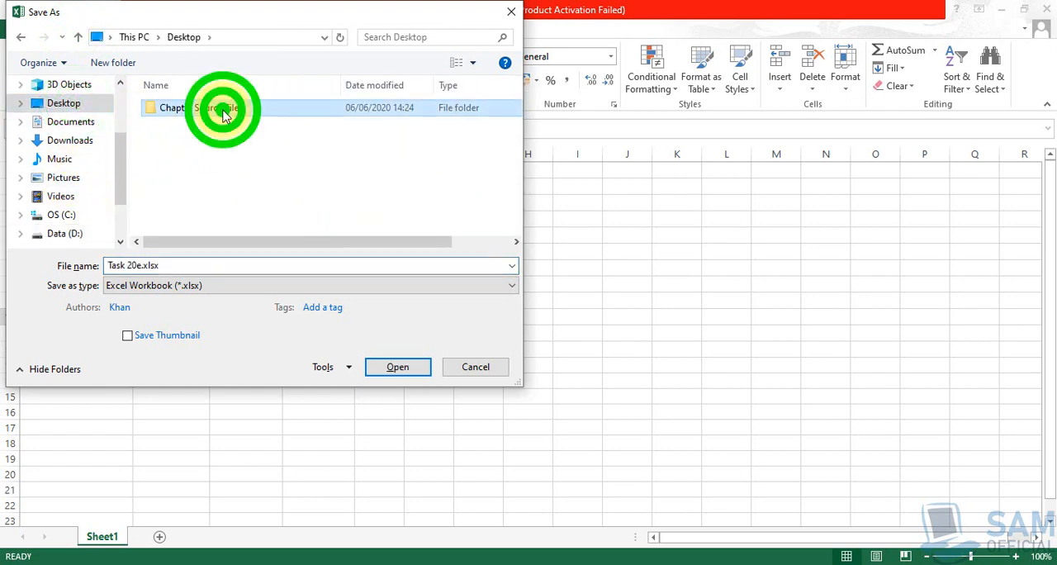
pyautogui.scroll(-1, 208, 204)
pyautogui.doubleClick(207, 204)
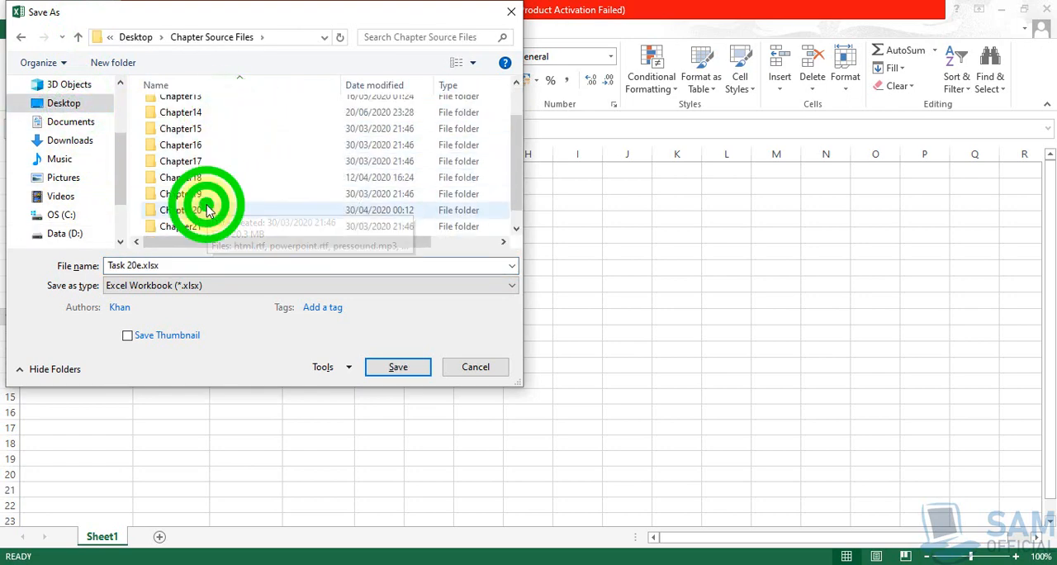
# - Name the workbook copy Task 20f and save it in the Chapter20 folder
pyautogui.click(193, 264)
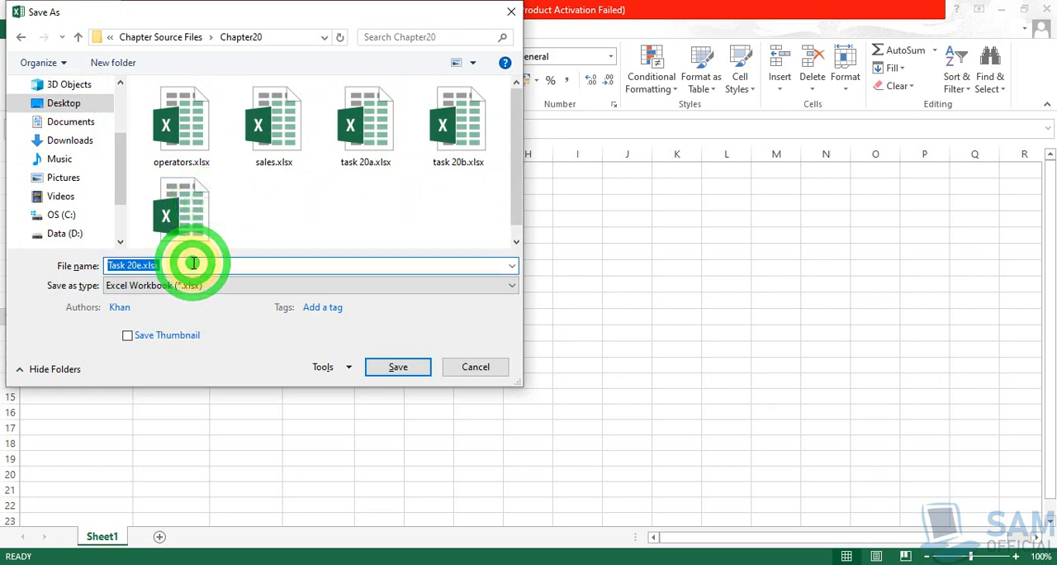
pyautogui.press('End')
pyautogui.press('BackSpace')
pyautogui.press('BackSpace')
pyautogui.press('BackSpace')
pyautogui.press('BackSpace')
pyautogui.press('BackSpace')
pyautogui.press('BackSpace')
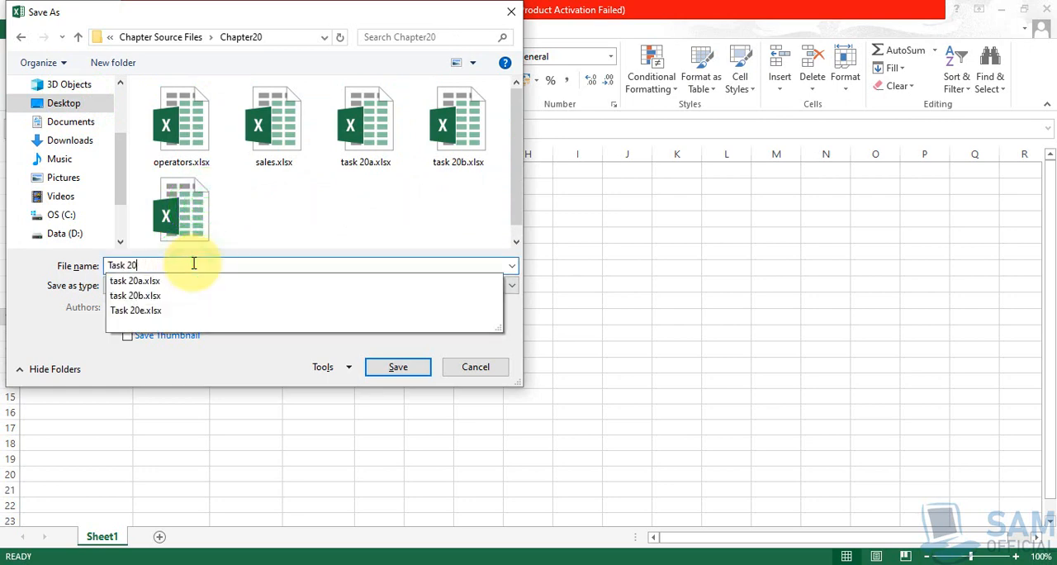
pyautogui.write('f')
pyautogui.click(384, 367)
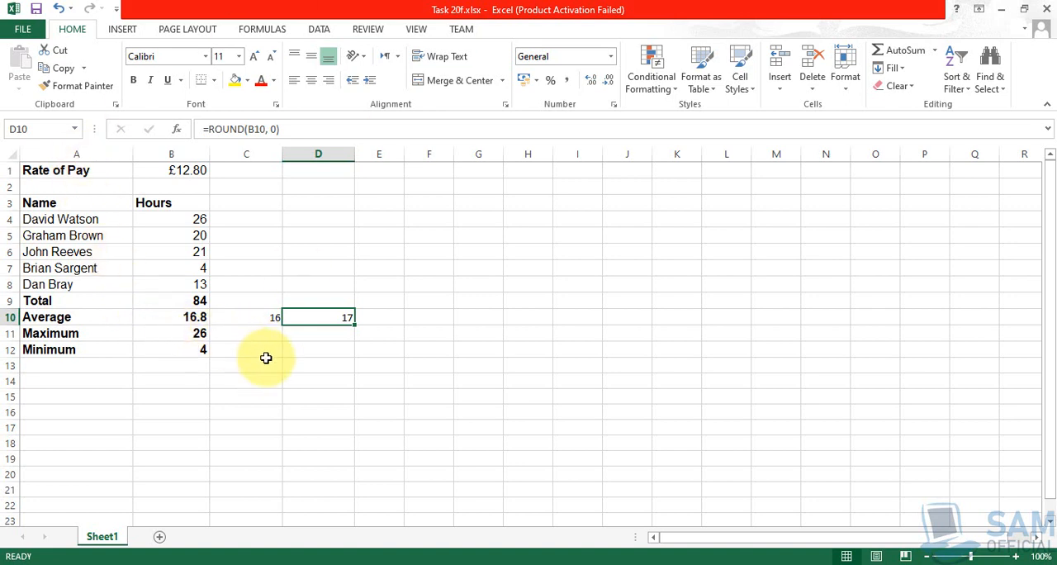
# - Compare the INT formula in C10 with the ROUND formula in D10
pyautogui.click(264, 317)
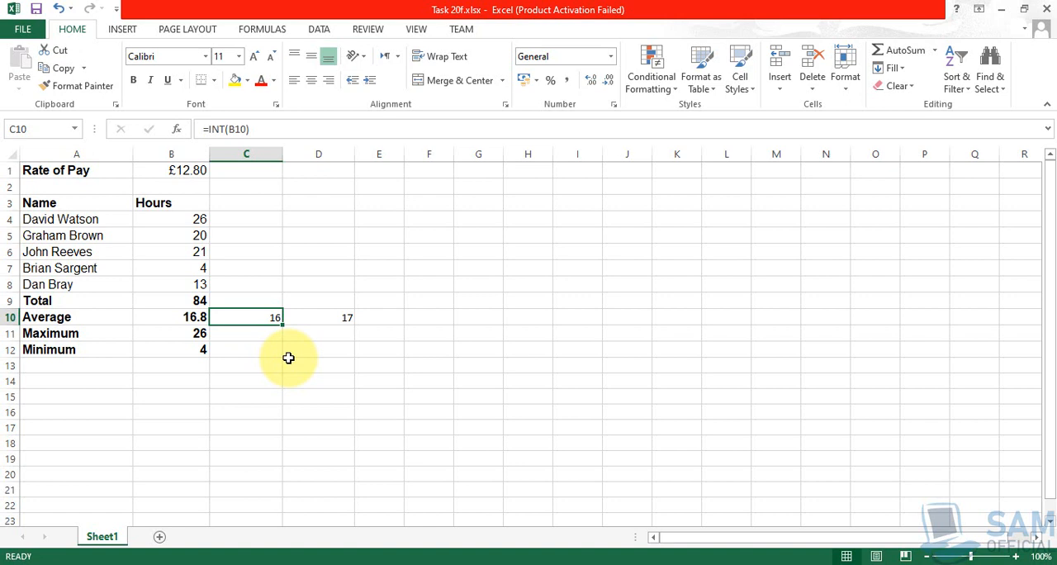
pyautogui.click(325, 319)
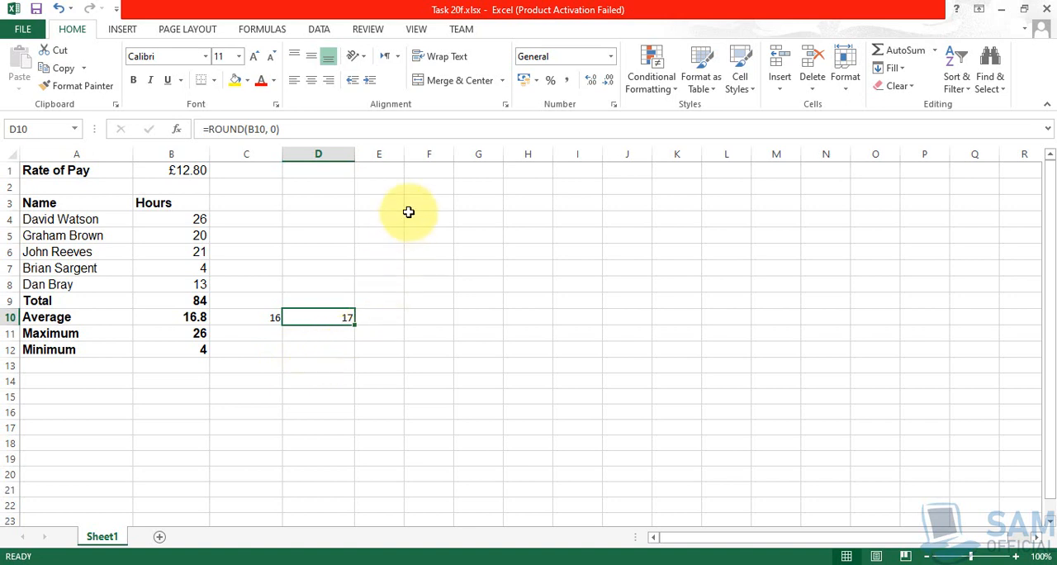
pyautogui.click(436, 172)
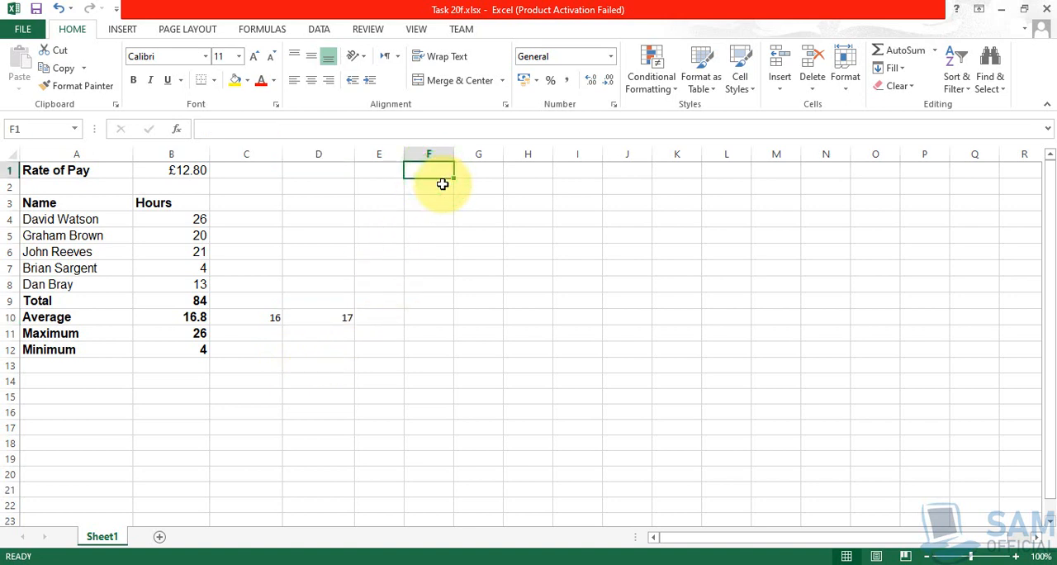
# - Enter the value 62.5512 in cell F1 as a sample number for rounding
pyautogui.write('62')
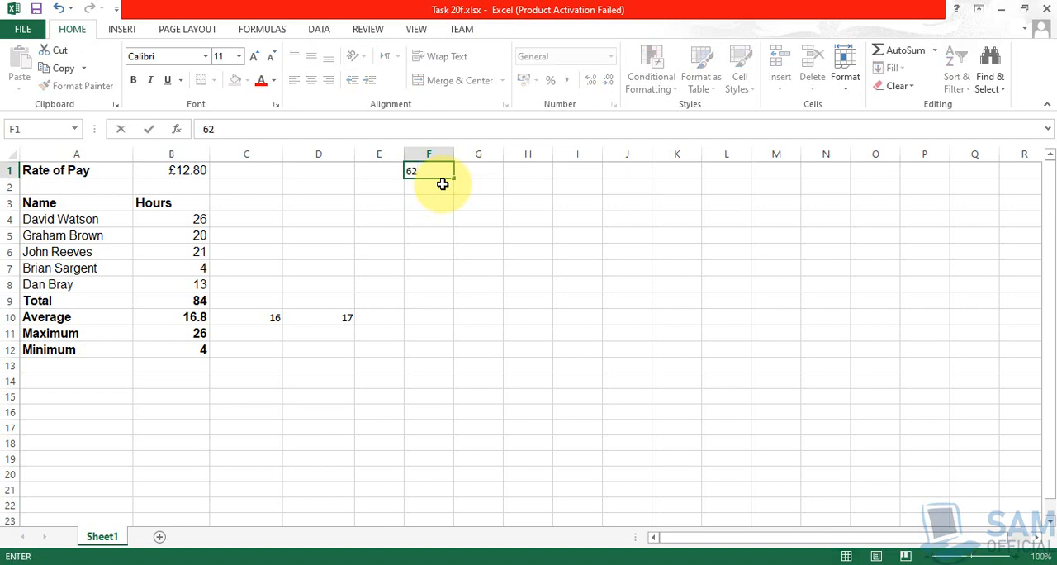
pyautogui.write('.5512')
pyautogui.press('Return')
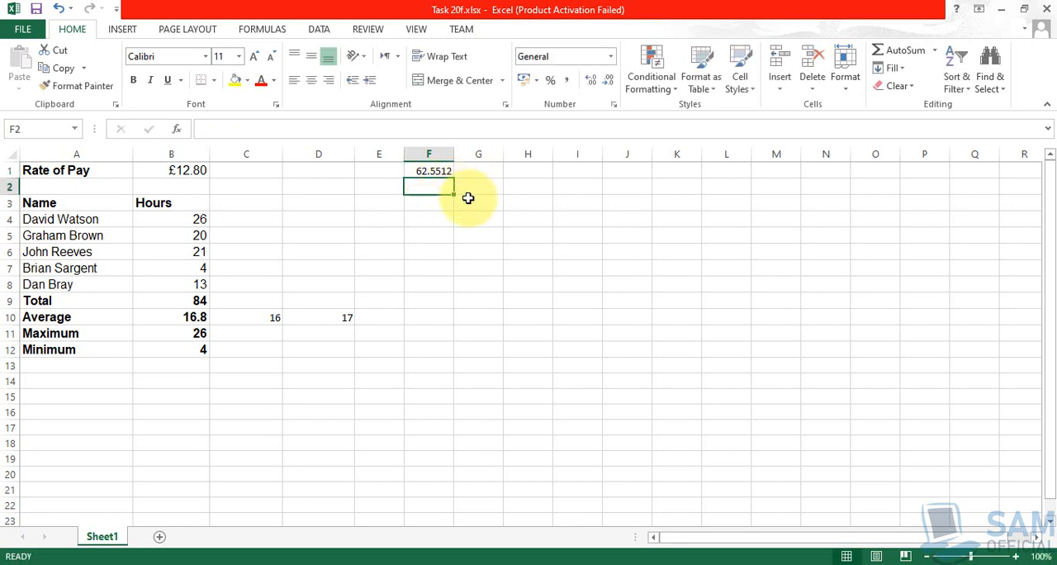
# - Enter the formula =ROUND(F1, 2) in F2 to round the sample number to two decimal places
pyautogui.write('=')
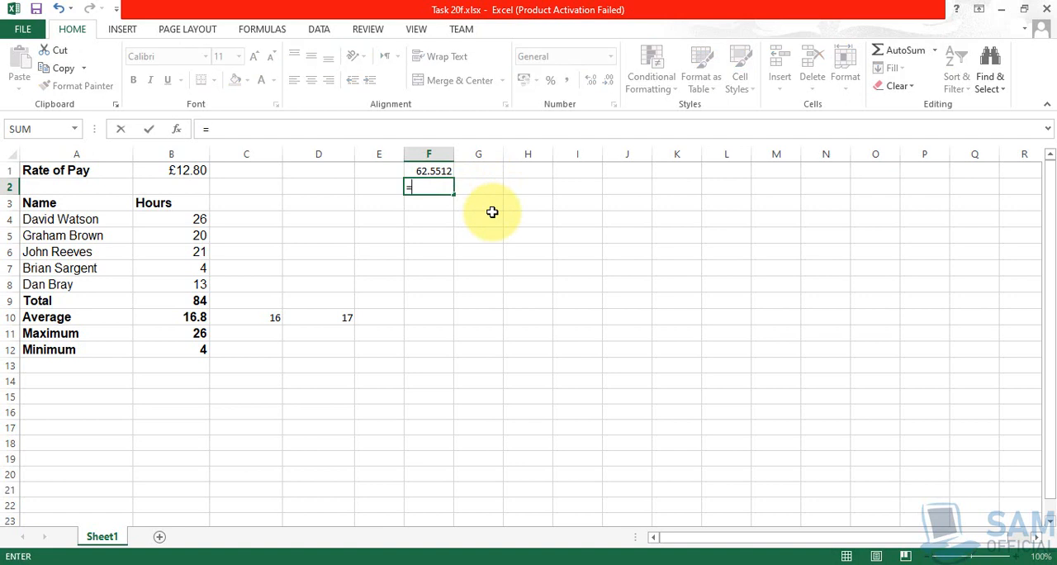
pyautogui.write('Round(')
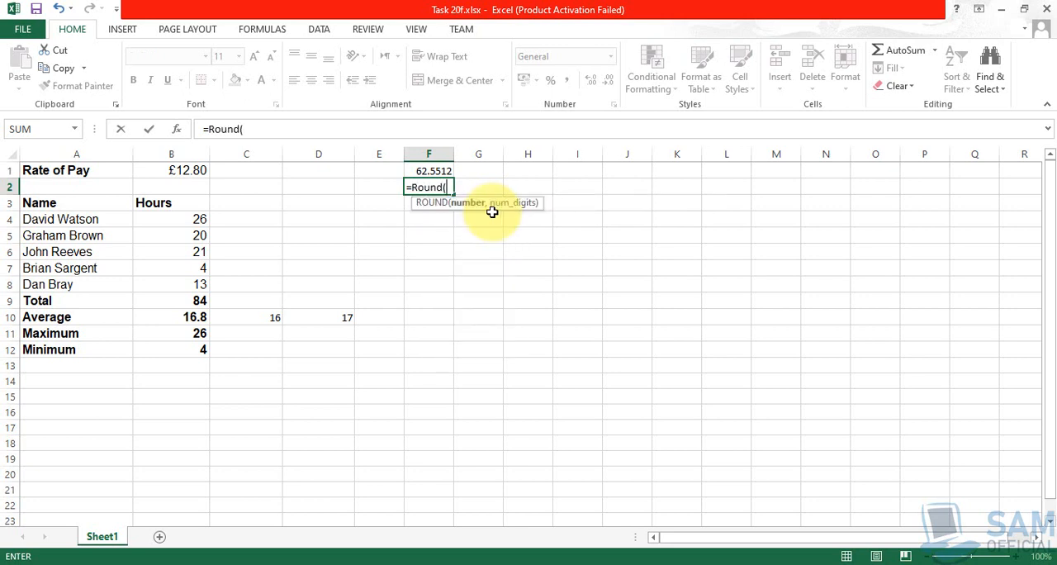
pyautogui.write('F1,')
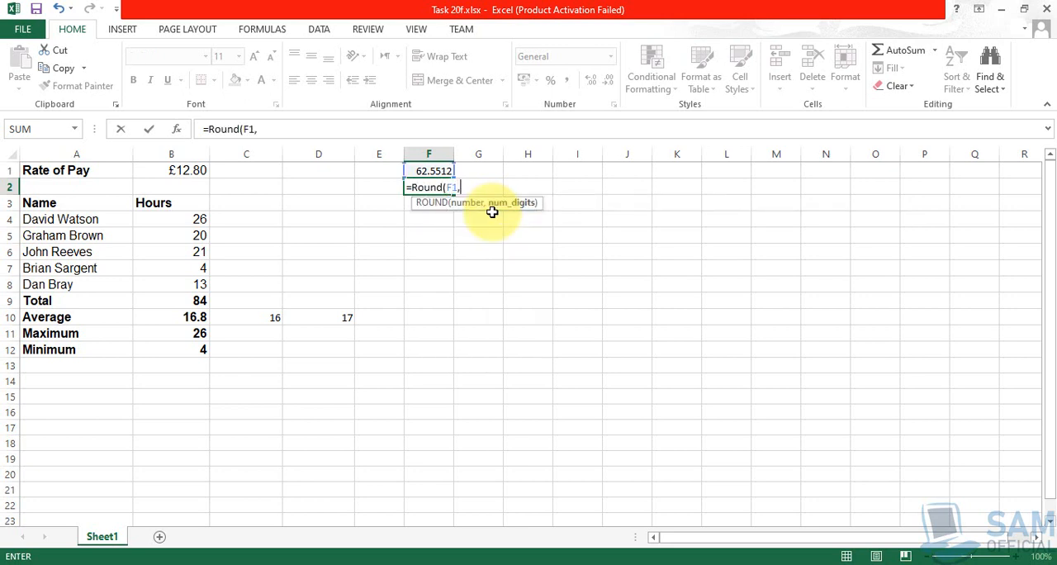
pyautogui.write(' 2)')
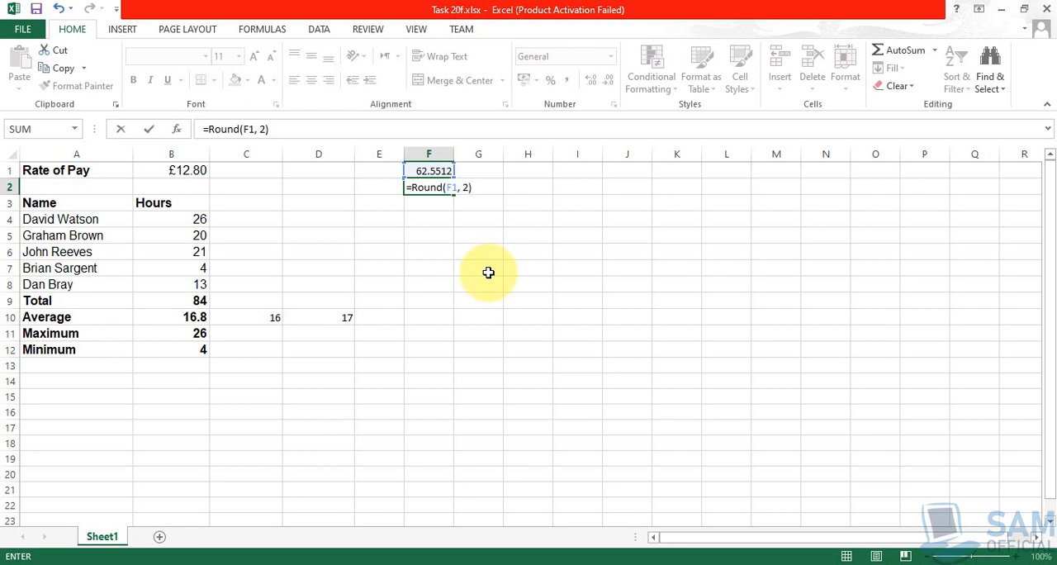
pyautogui.press('Return')
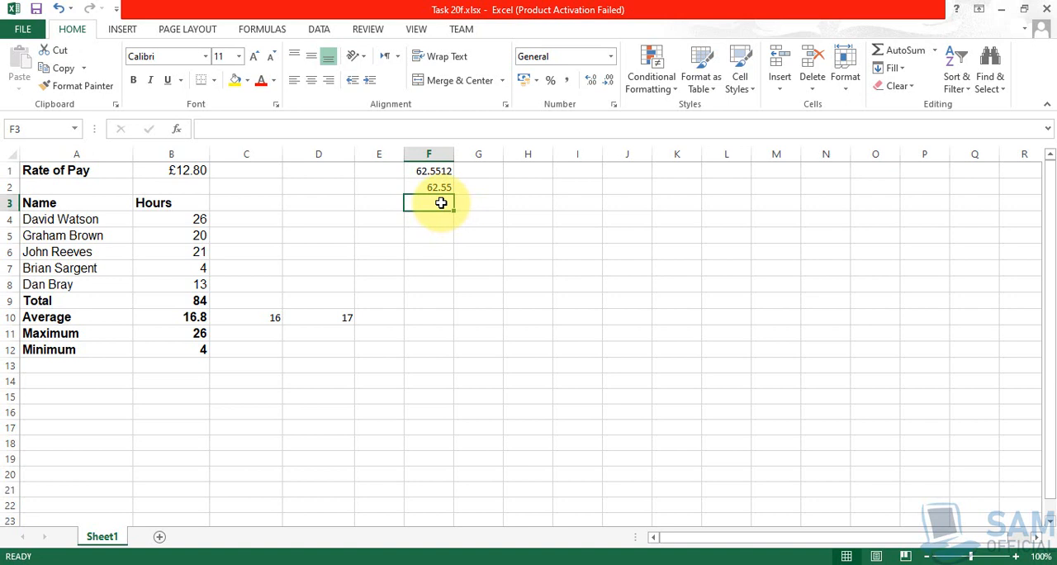
# - Enter the formula =ROUND(F1, 1) in F3 to round the sample number to one decimal place
pyautogui.write('=')
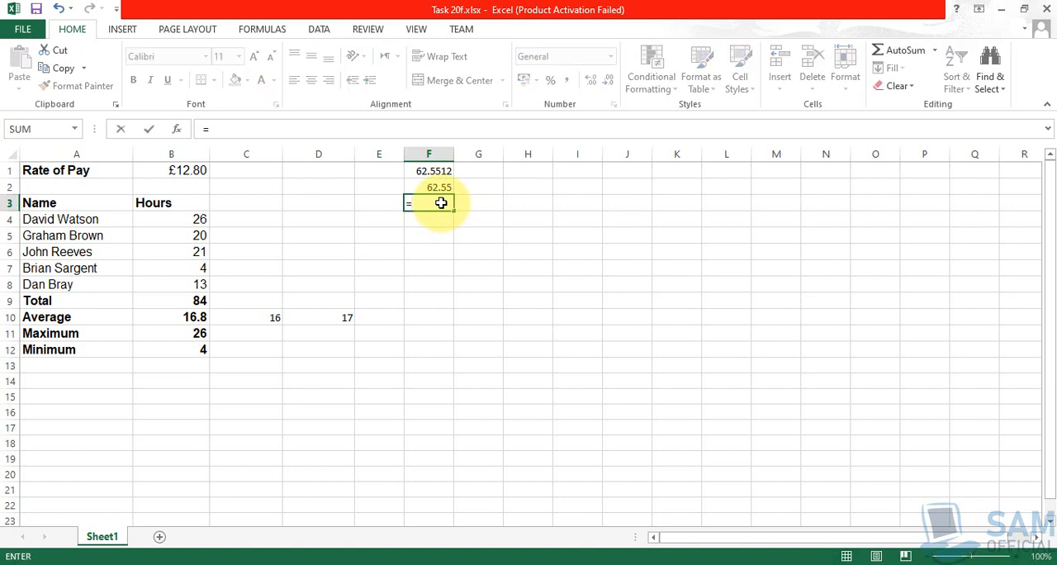
pyautogui.press('Escape')
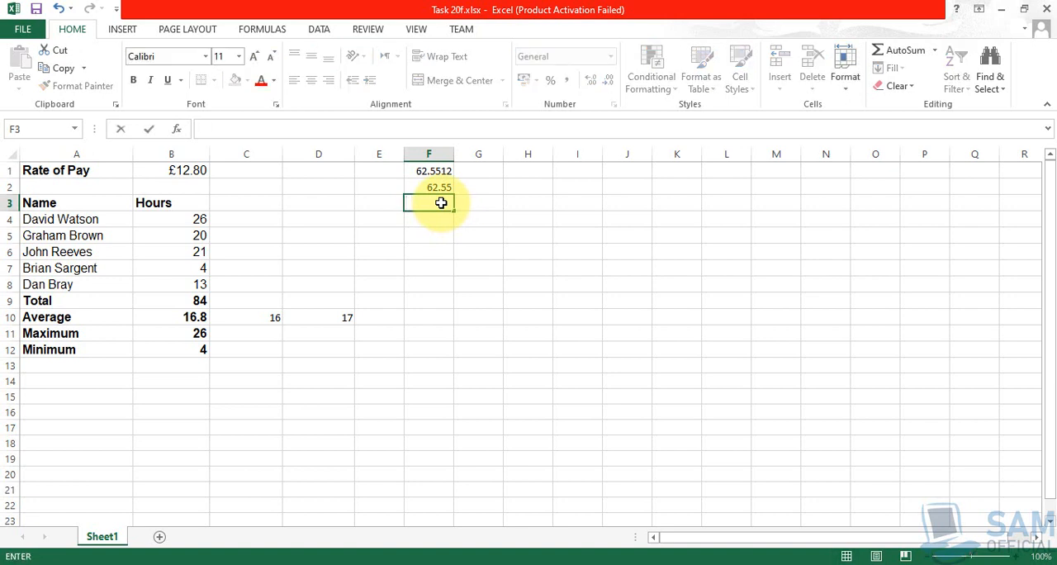
pyautogui.click(468, 287)
pyautogui.scroll(3, 463, 323)
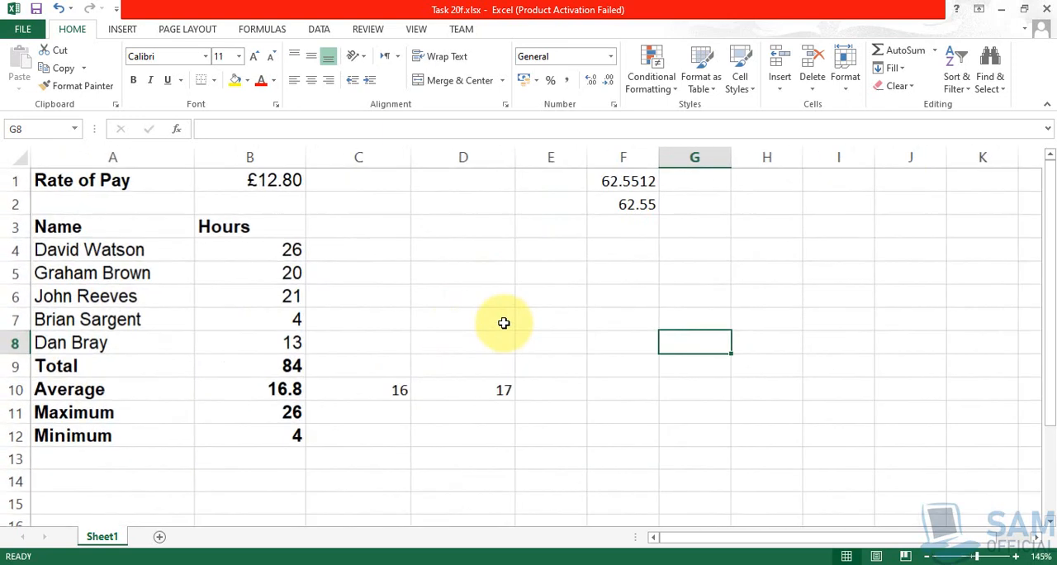
pyautogui.click(631, 231)
pyautogui.write('=')
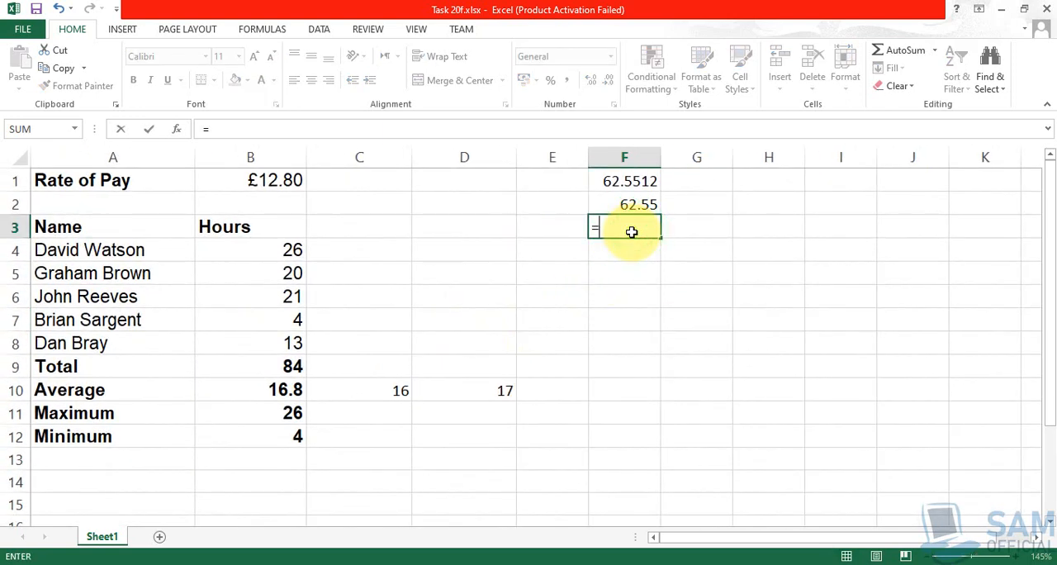
pyautogui.write('Round')
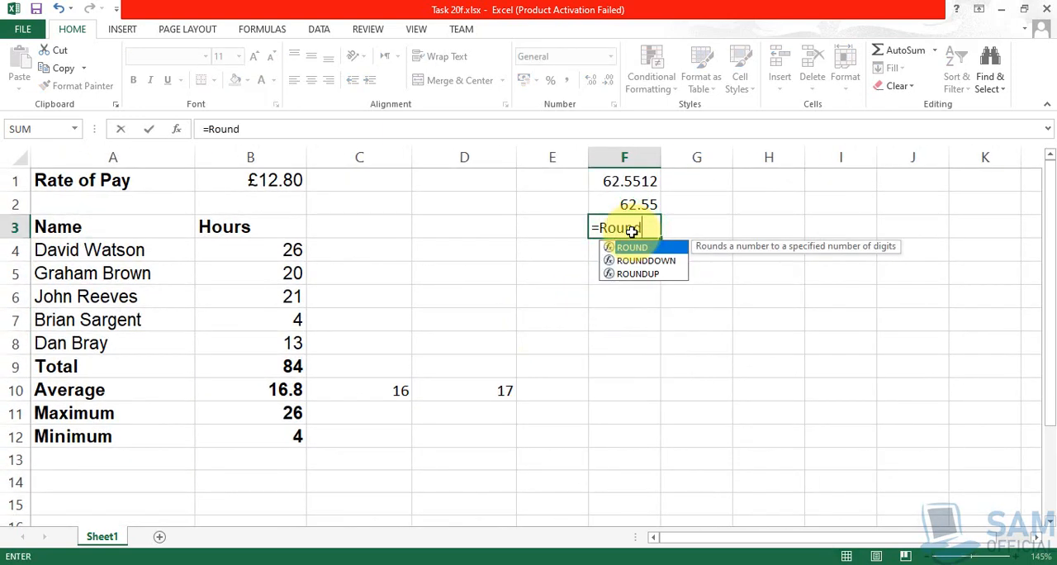
pyautogui.write('(F1, 1)')
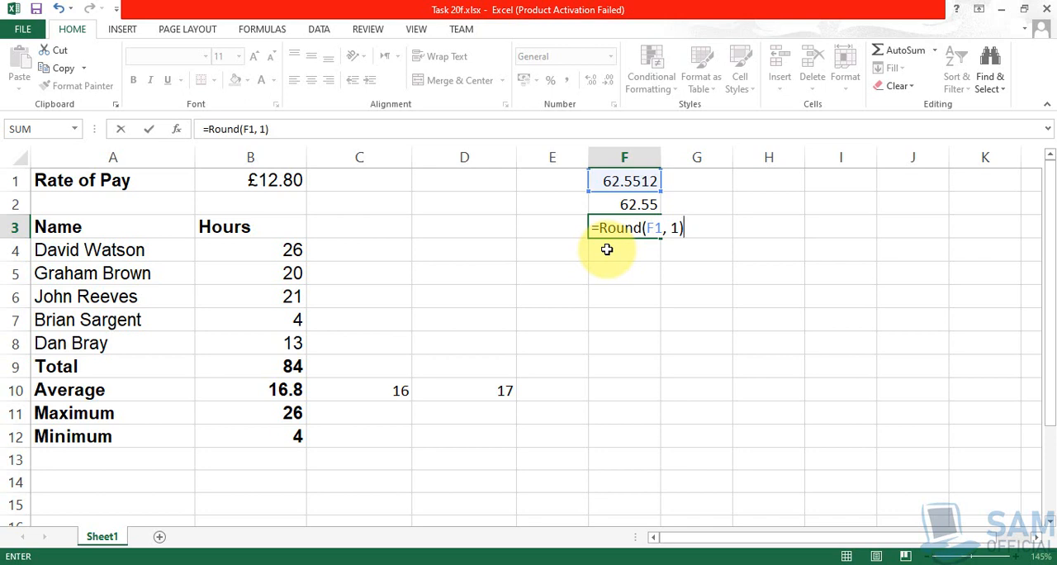
pyautogui.press('Return')
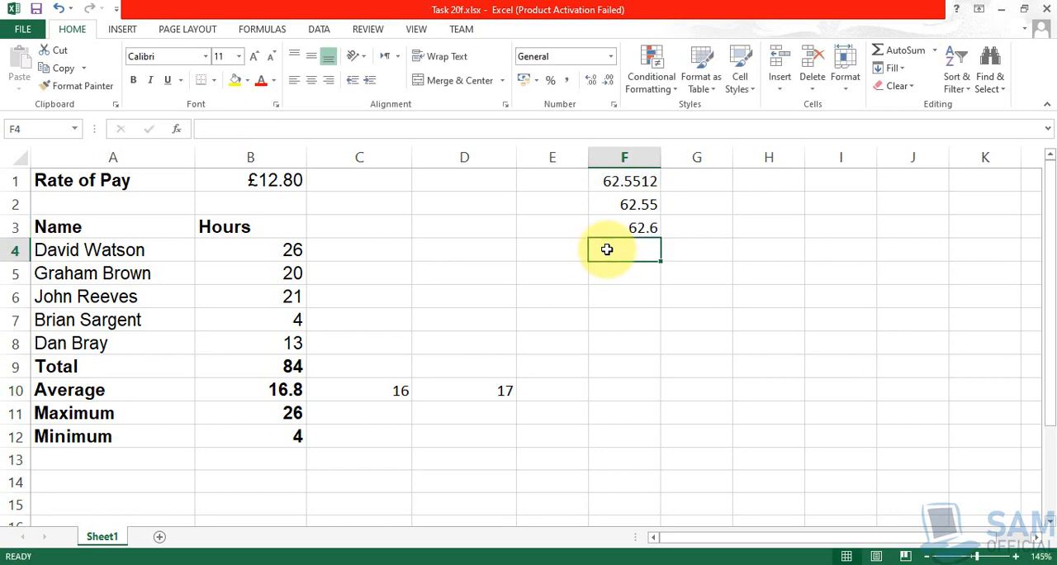
# - Enter the formula =ROUND(F1,0) in F4 to round the sample number to a whole number
pyautogui.write('=')
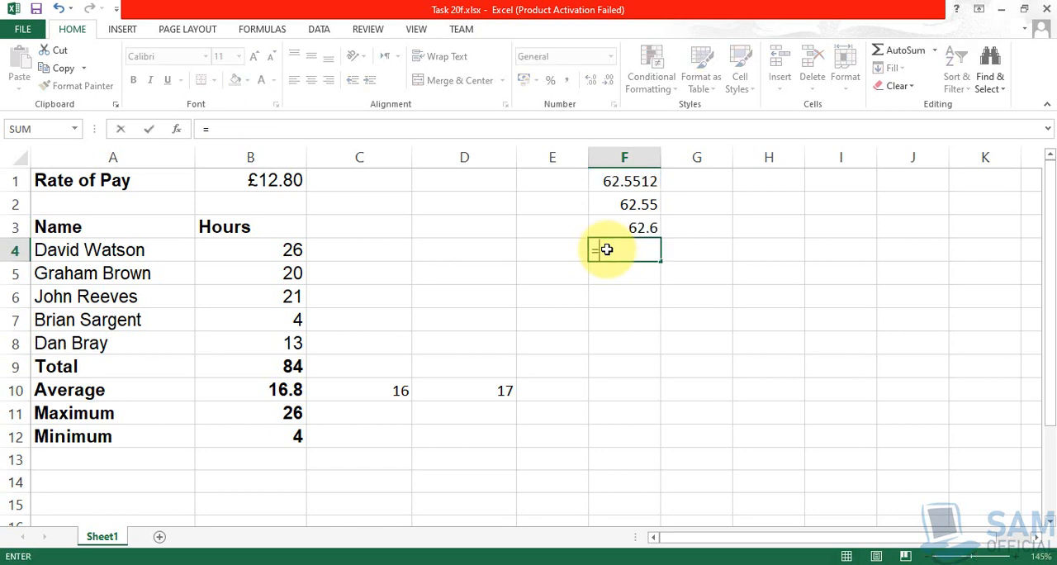
pyautogui.write('Round(F1,')
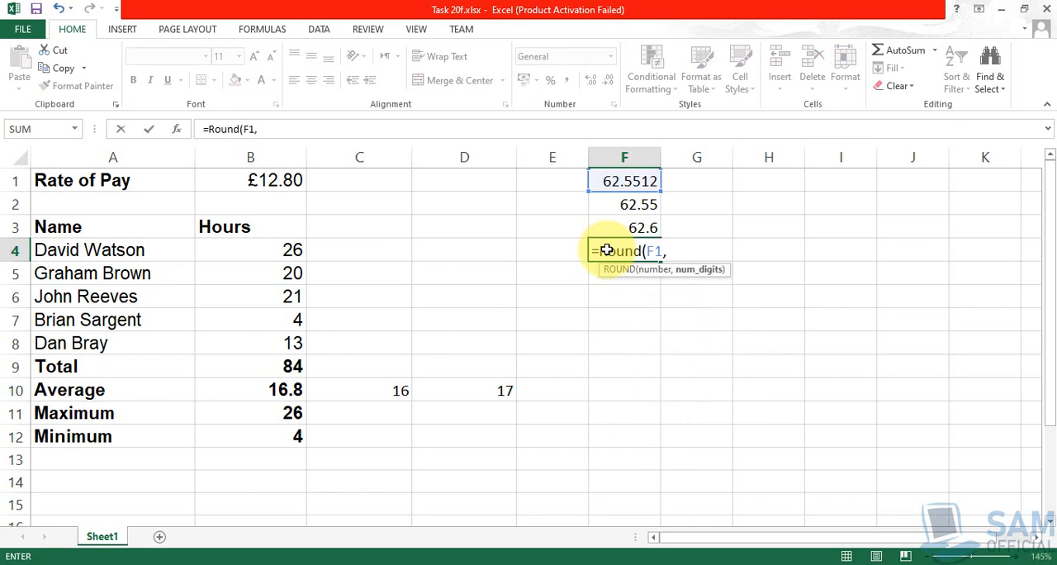
pyautogui.write('0)')
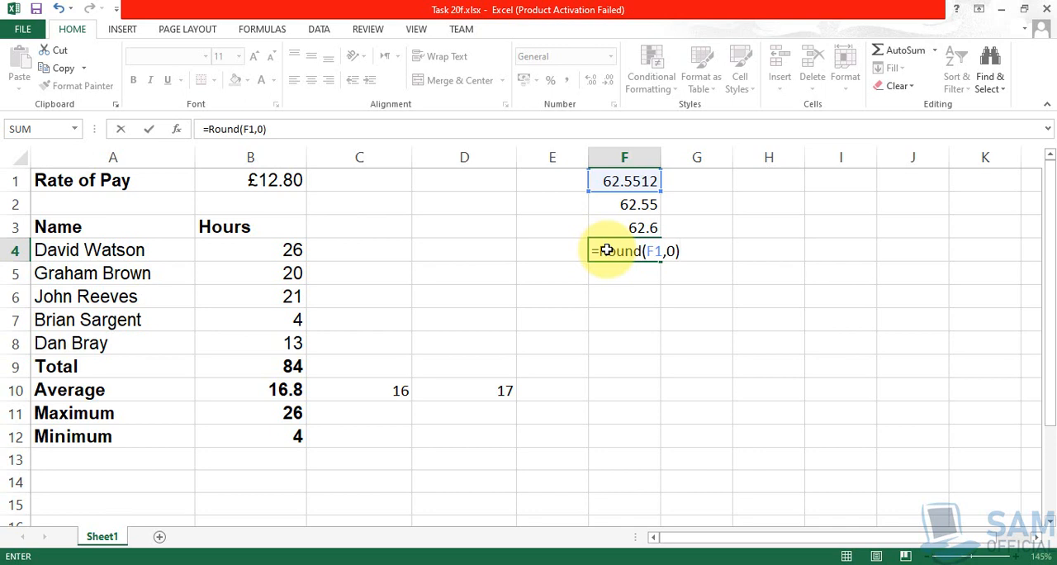
pyautogui.press('Return')
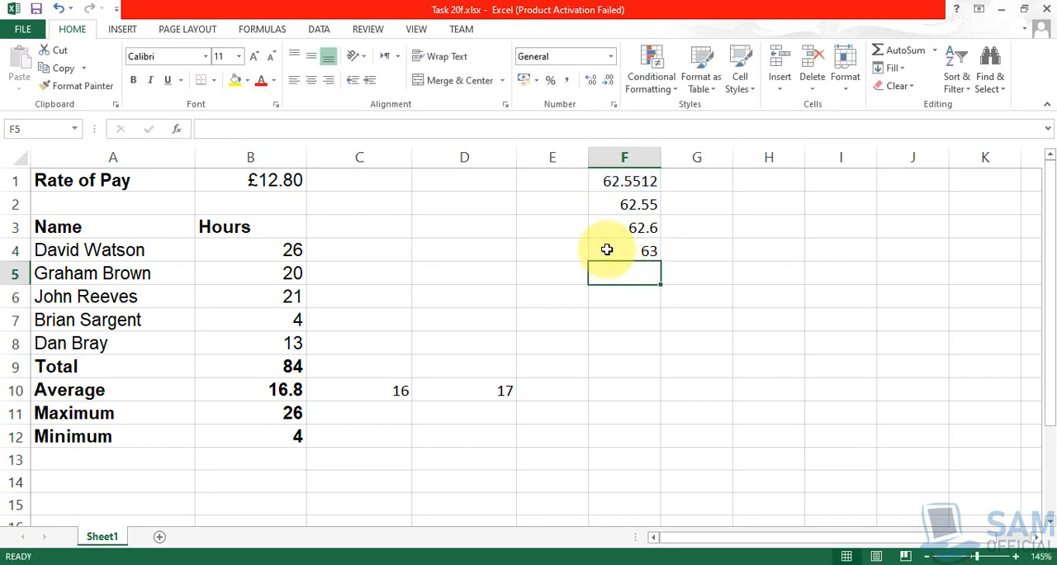
# - Enter the formula =ROUND(F1, -1) in F5 to round the sample number to the nearest ten
pyautogui.write('=')
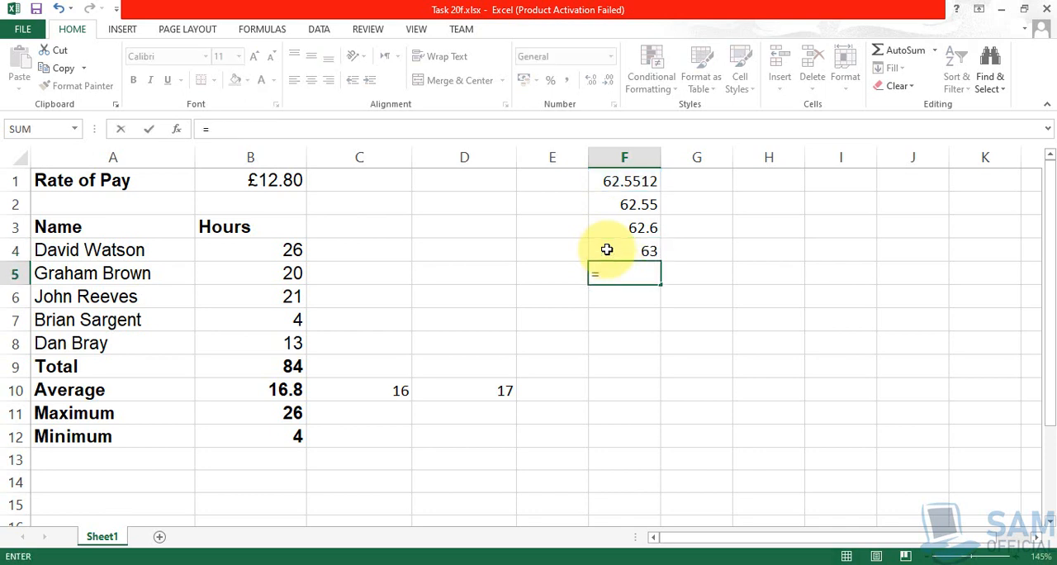
pyautogui.write('Round(F')
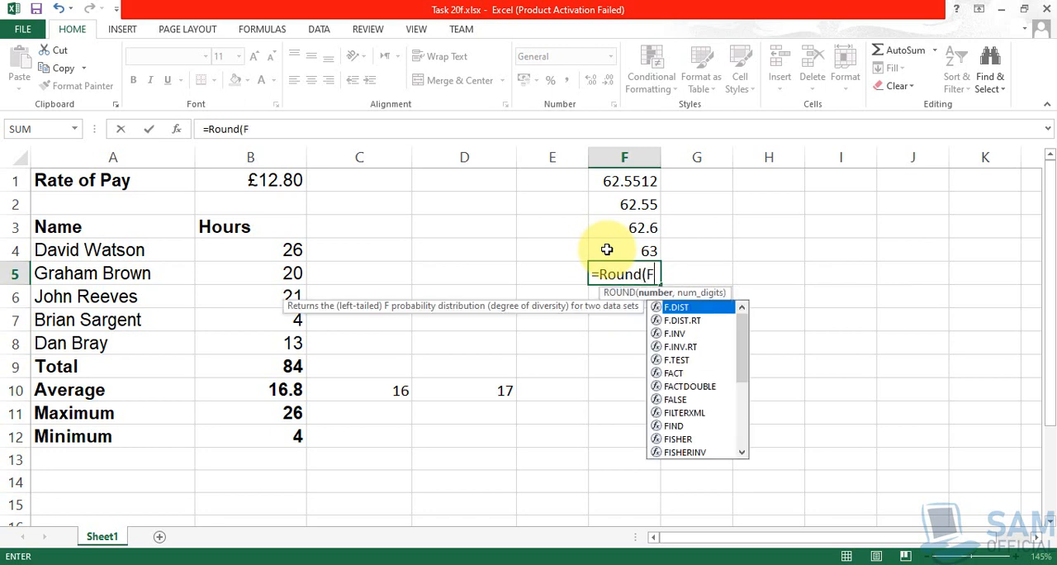
pyautogui.write('1,')
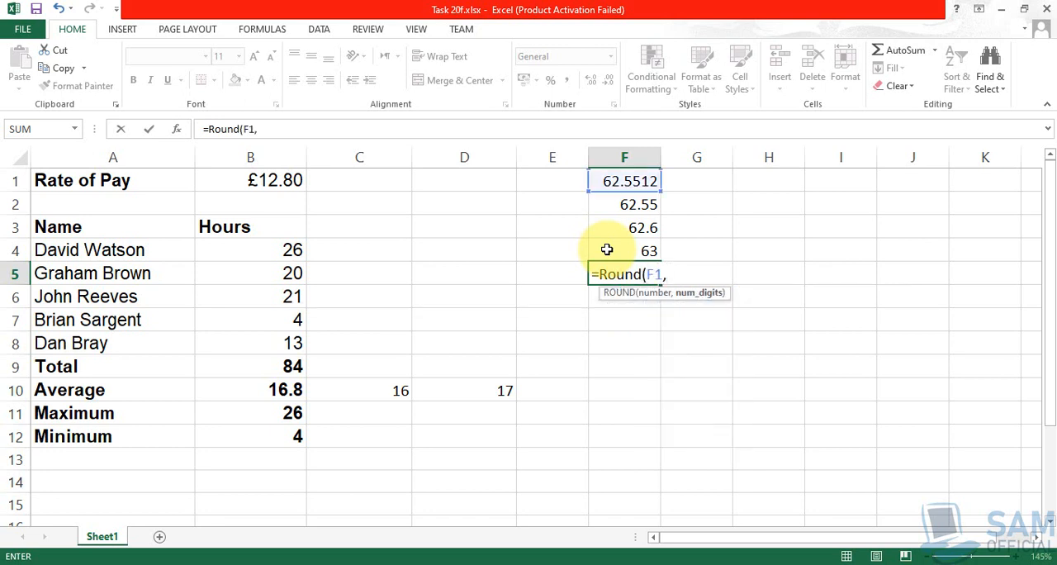
pyautogui.write(' -1)')
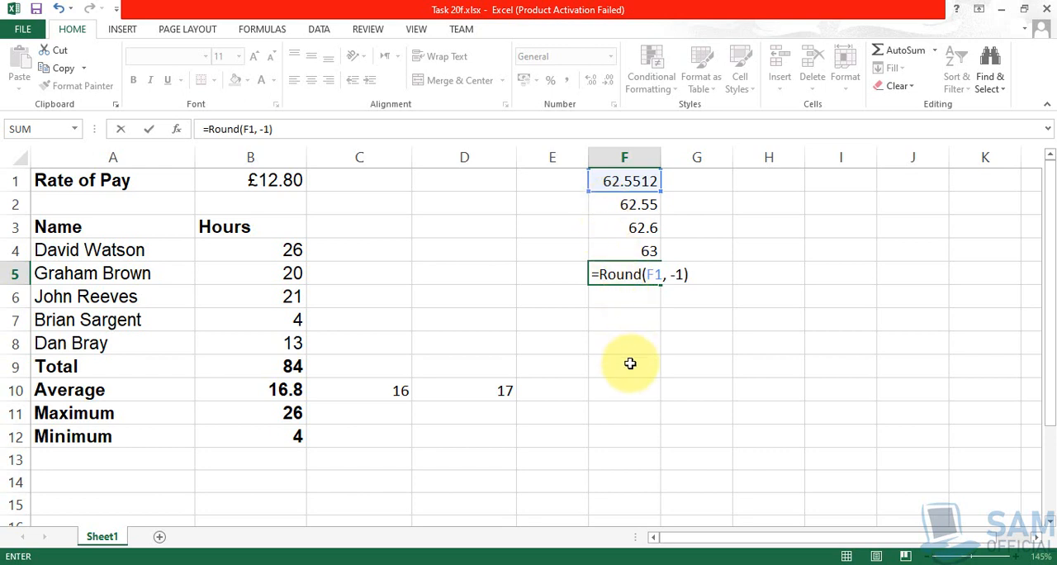
pyautogui.press('Return')
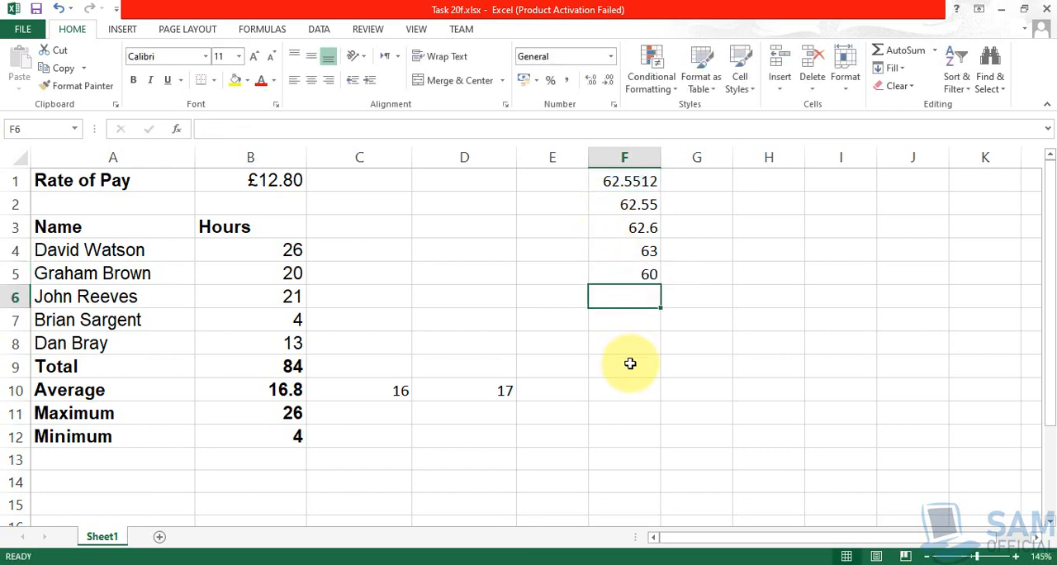
# - Enter the formula =ROUND(F1, -2) in F6 to round the sample number to the nearest hundred
pyautogui.write('=Round')
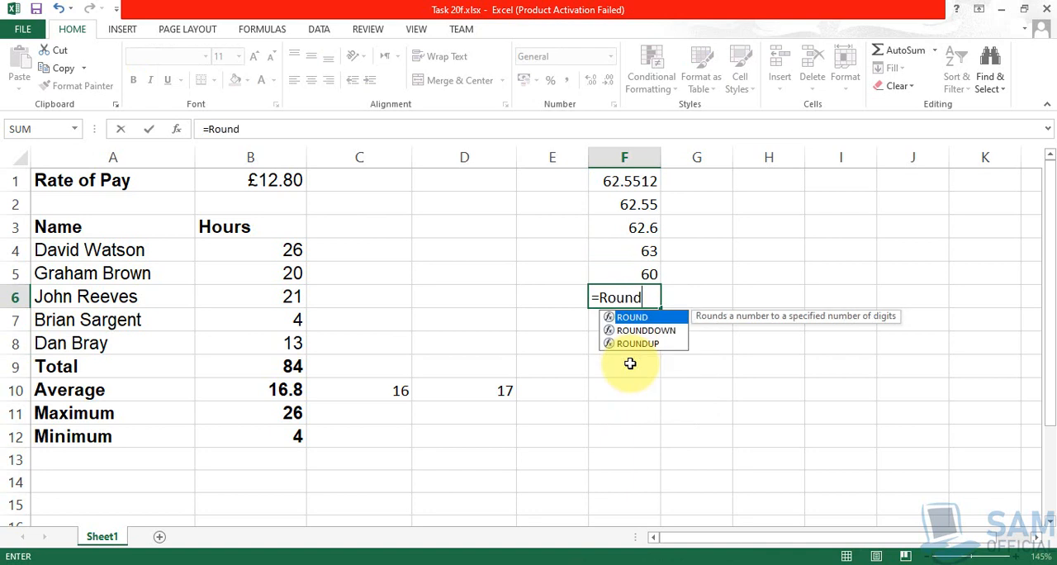
pyautogui.write('(F1, ')
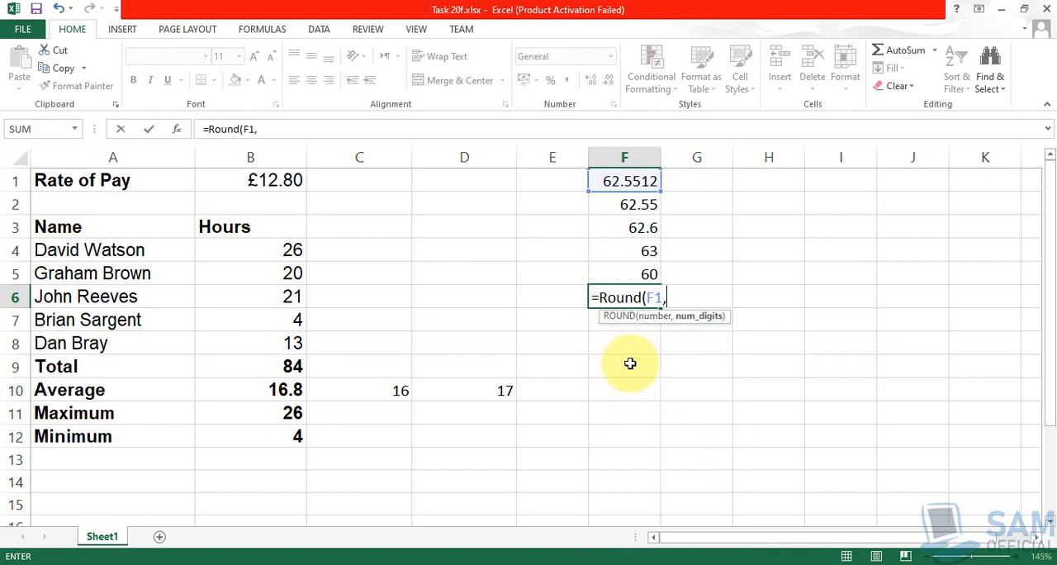
pyautogui.write('-2)')
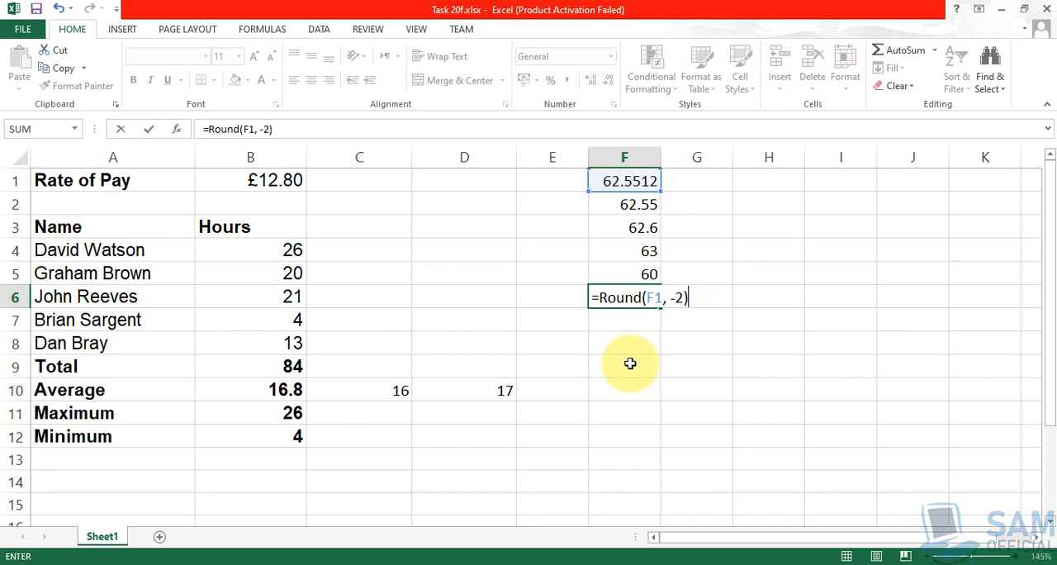
pyautogui.press('Return')
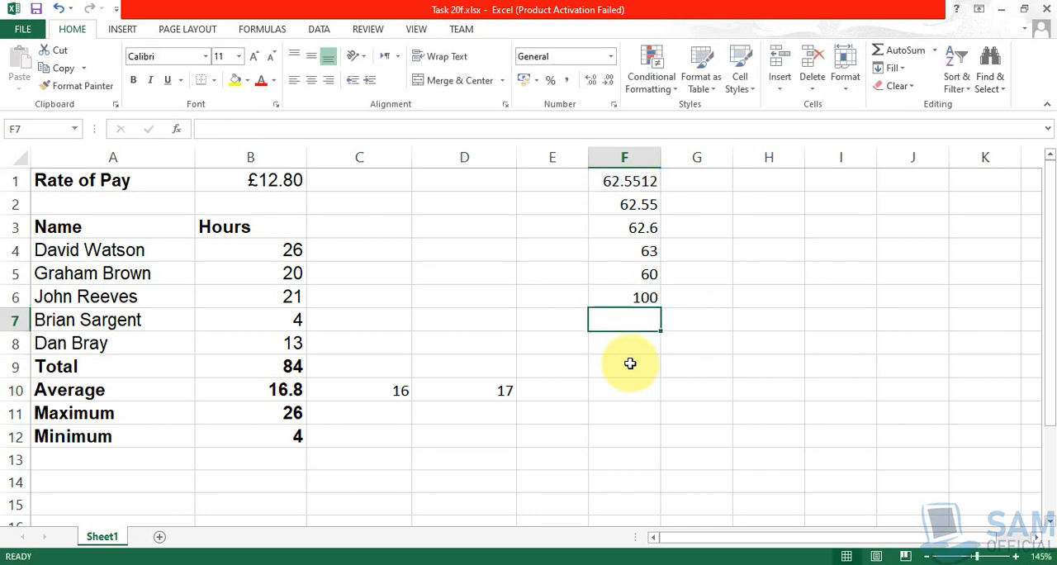
# - Review the ROUND formulas in F2 through F6 one by one, comparing their number-of-digits arguments
pyautogui.click(646, 204)
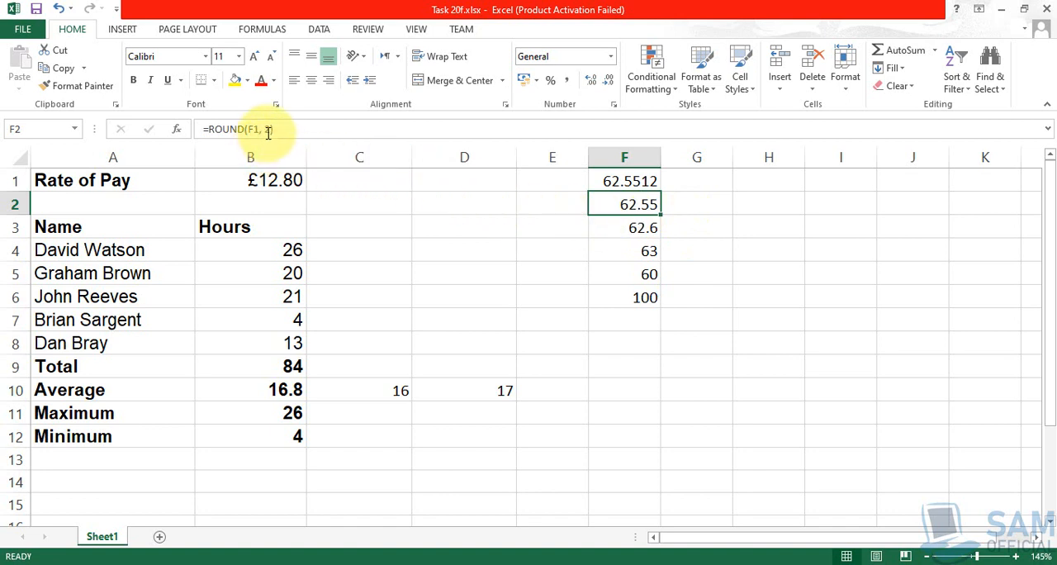
pyautogui.click(634, 231)
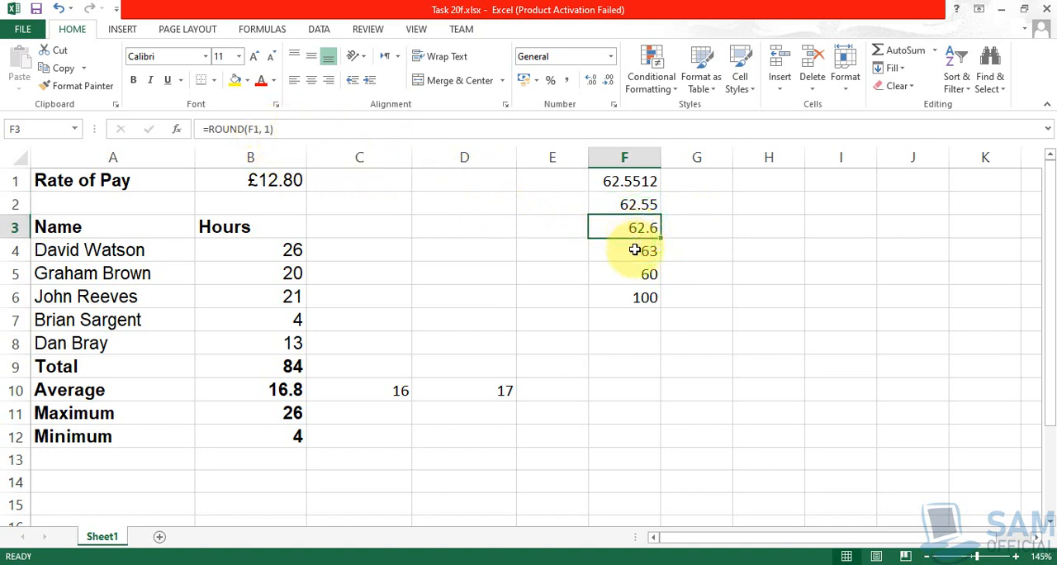
pyautogui.click(635, 251)
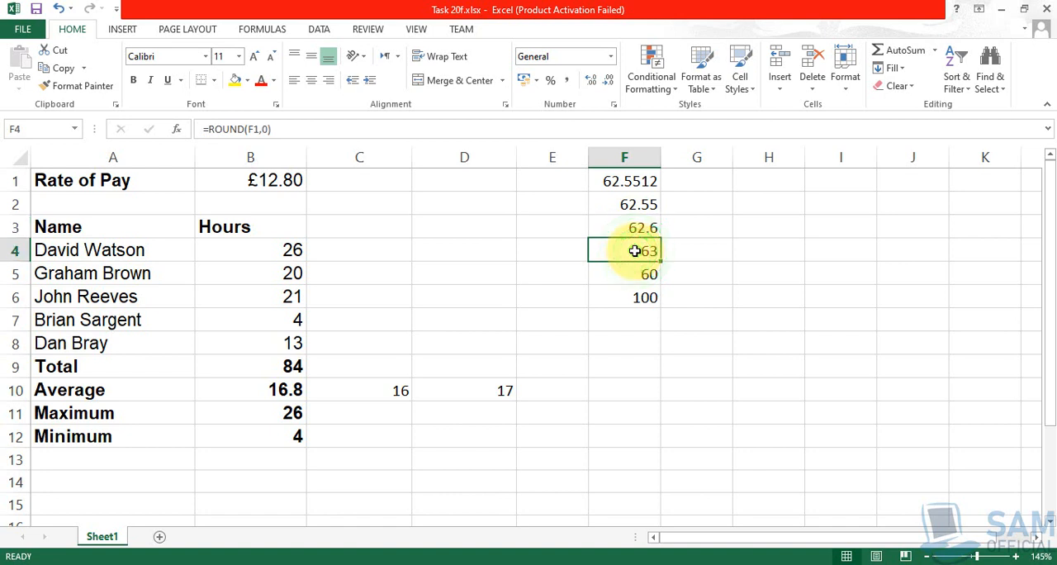
pyautogui.click(631, 278)
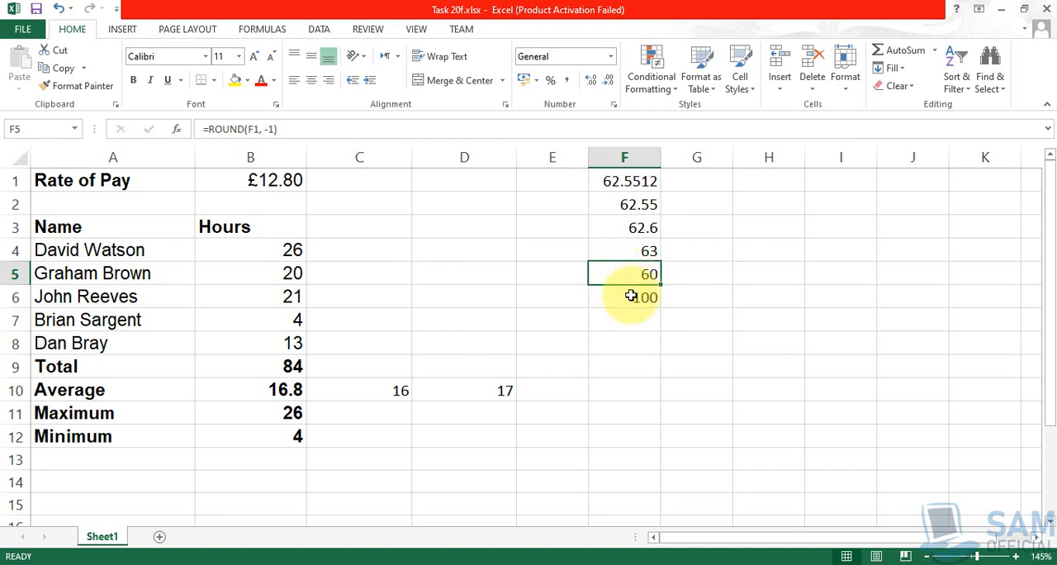
pyautogui.click(630, 297)
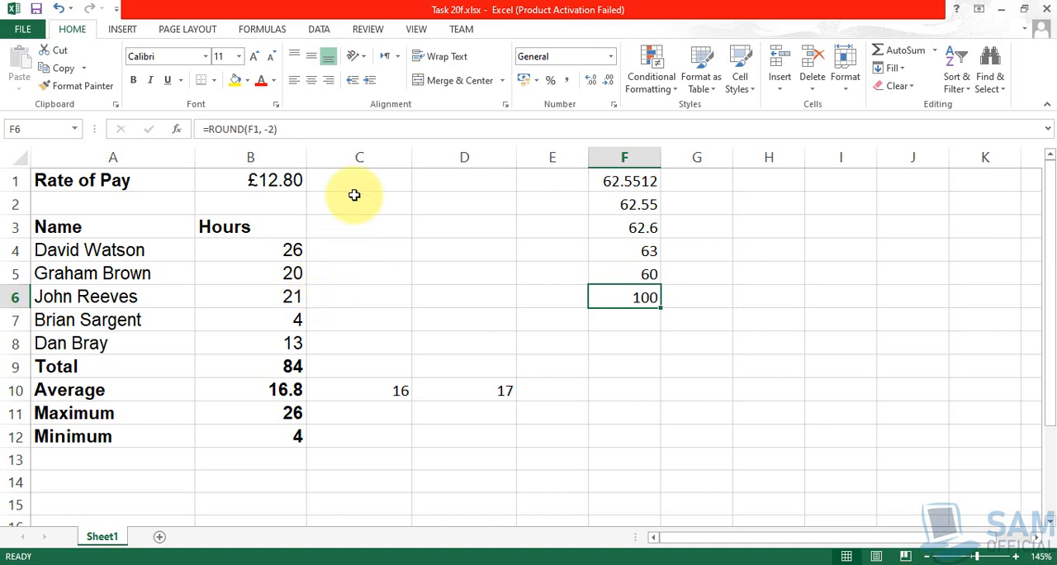
# - Show the formulas in the worksheet cells instead of their resulting values
pyautogui.click(419, 30)
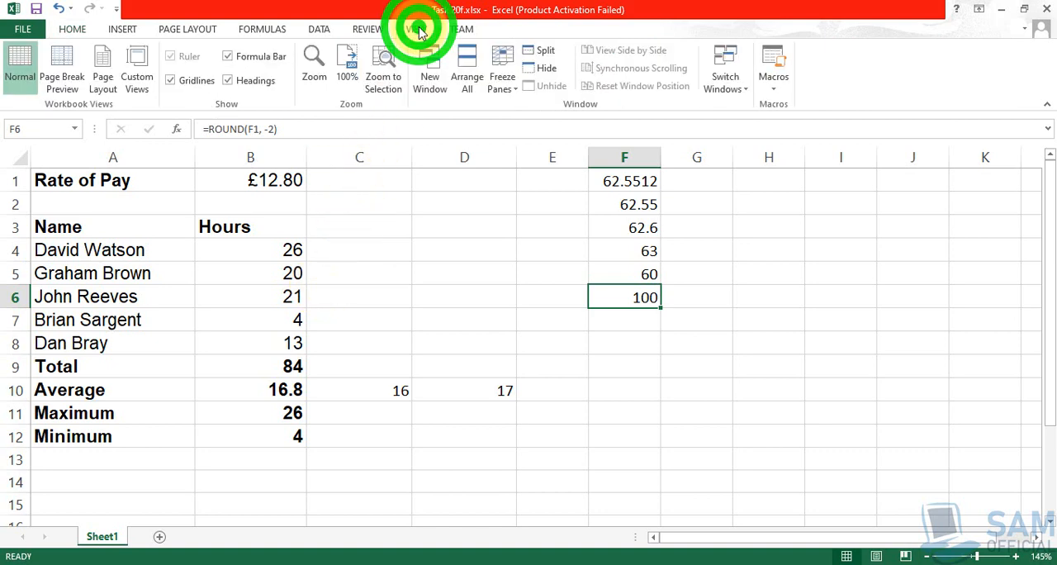
pyautogui.click(252, 32)
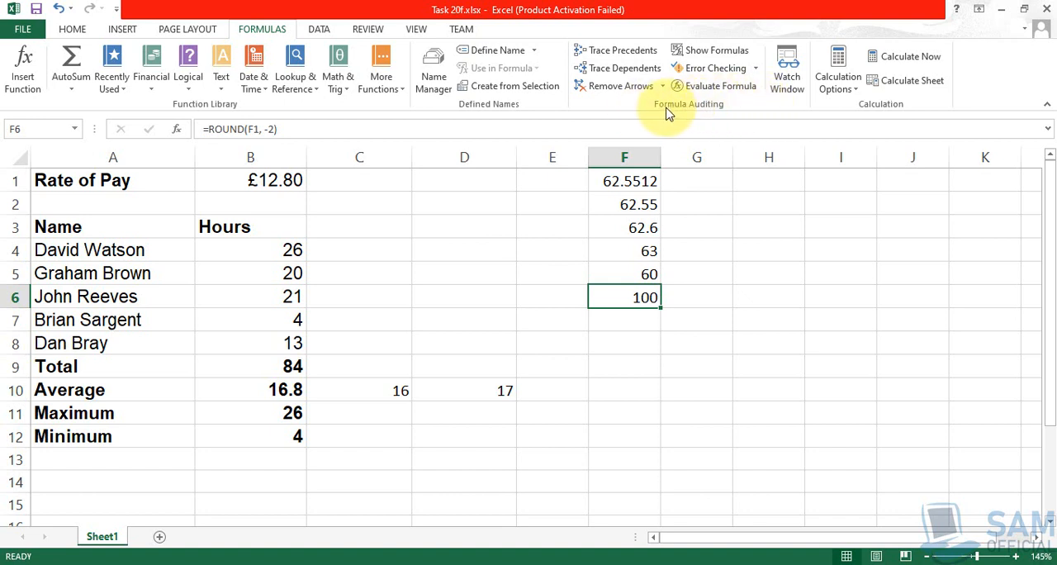
pyautogui.click(718, 53)
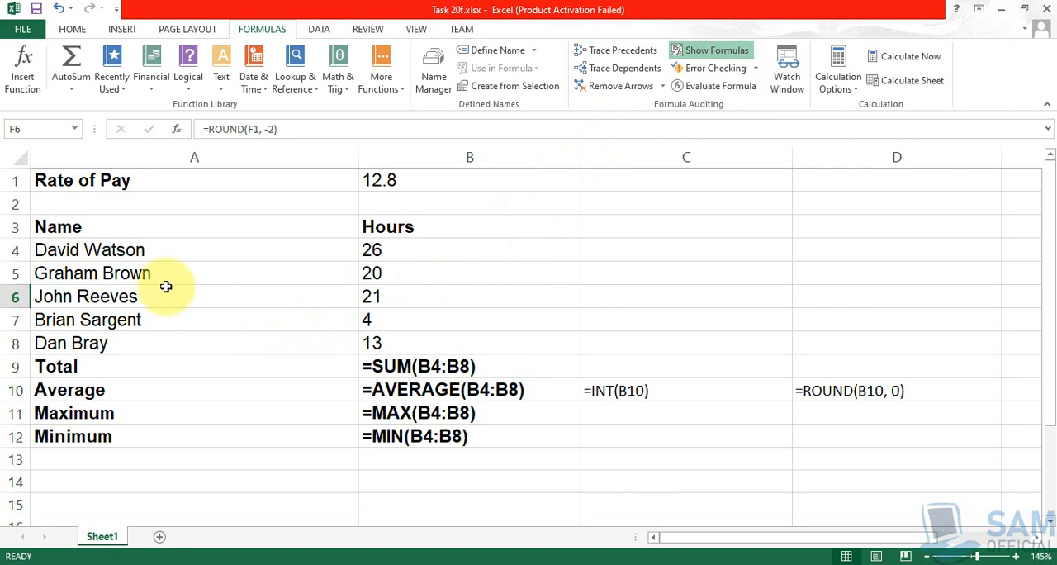
# - Auto-fit the width of every column in the sheet to the displayed formulas
pyautogui.click(16, 157)
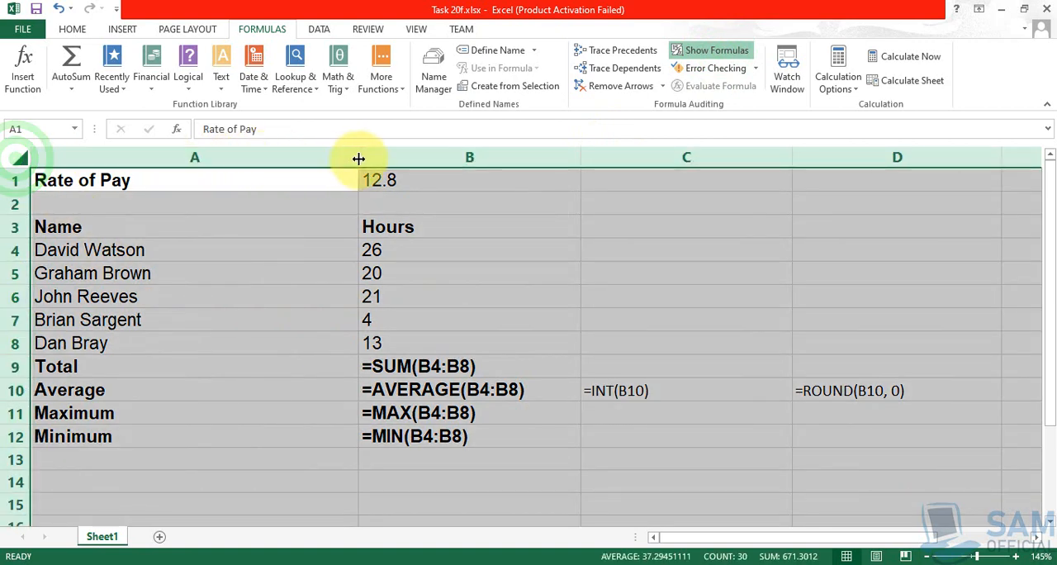
pyautogui.doubleClick(358, 156)
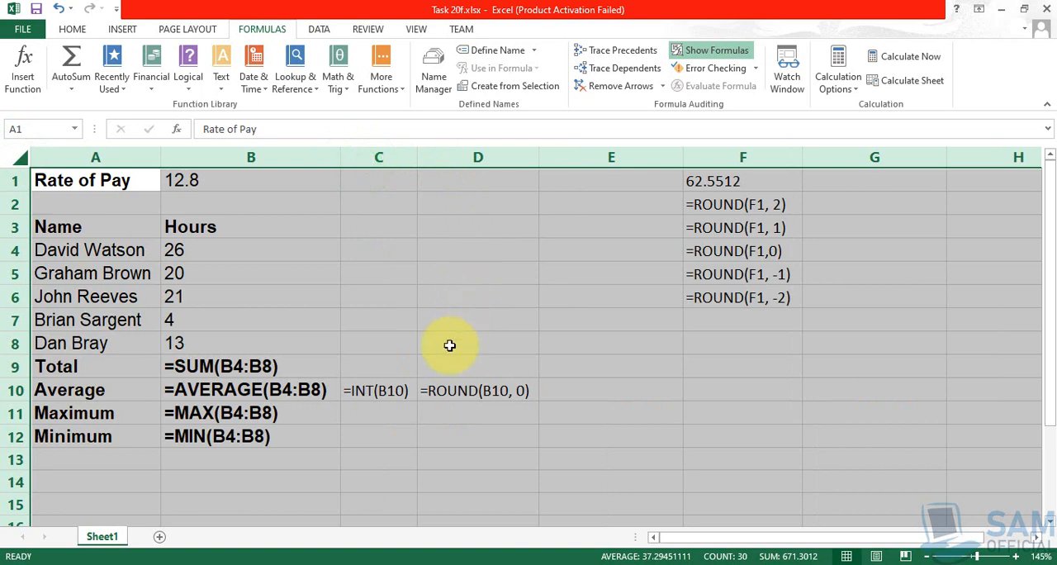
pyautogui.click(413, 407)
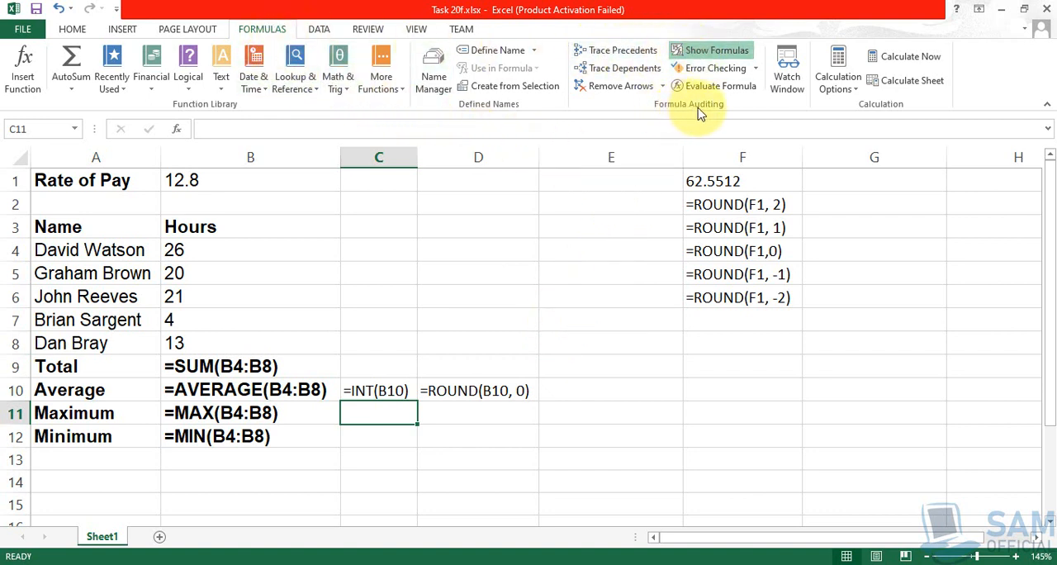
# - Switch the worksheet back from formulas to calculated values and auto-fit all column widths to their contents
pyautogui.click(717, 50)
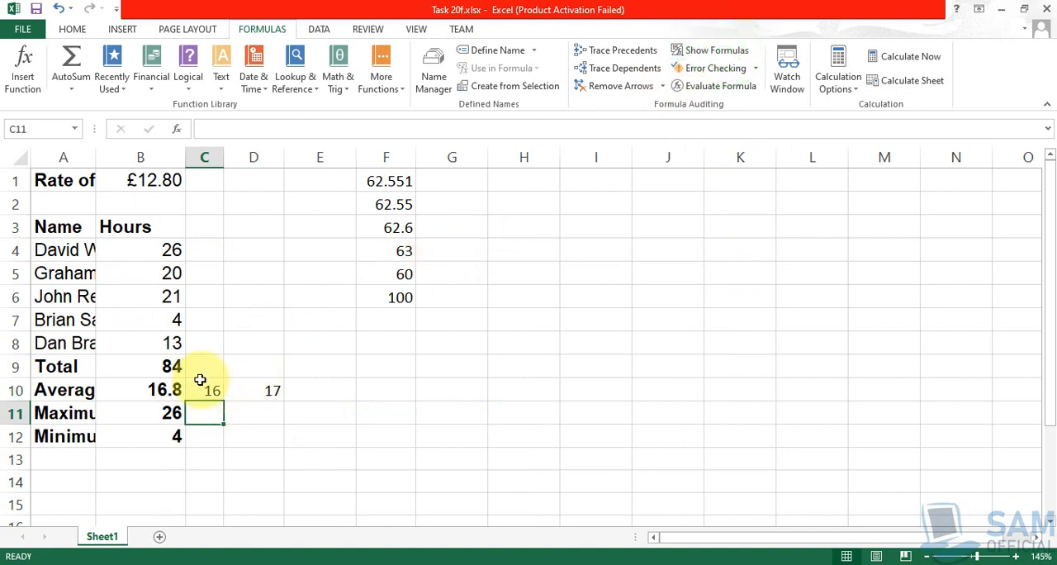
pyautogui.click(17, 157)
pyautogui.doubleClick(94, 160)
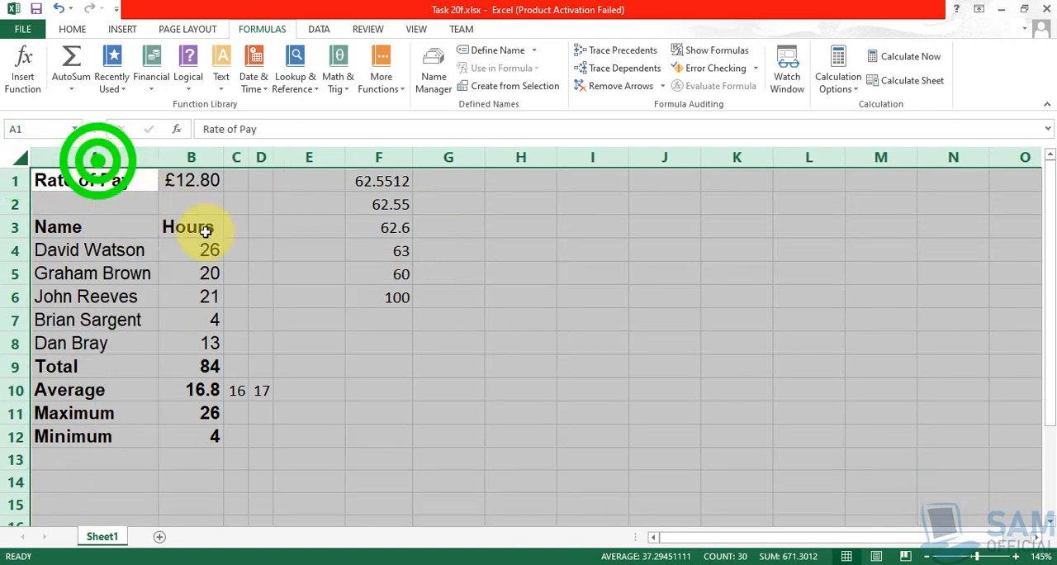
pyautogui.click(290, 273)
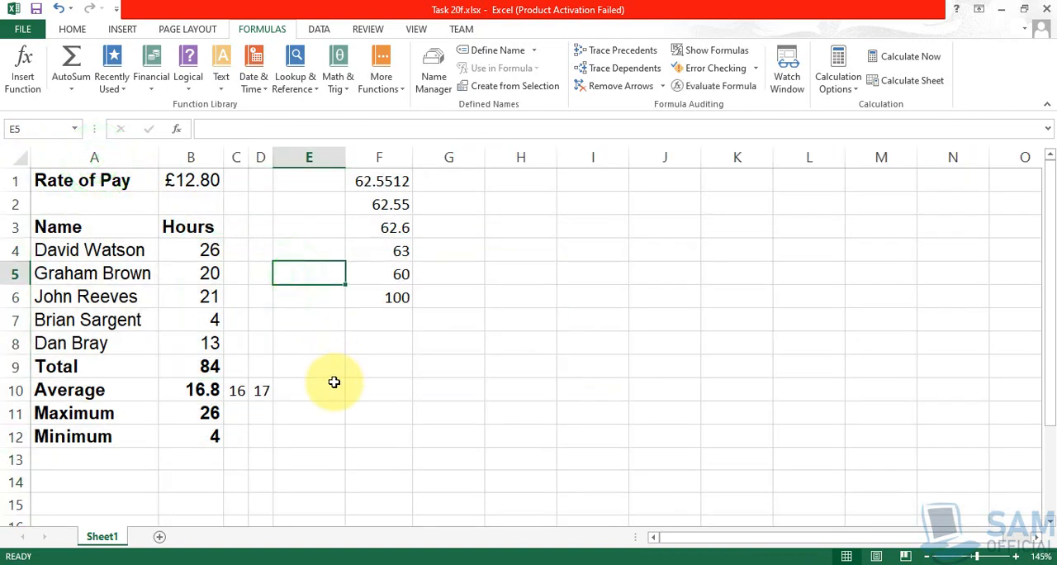